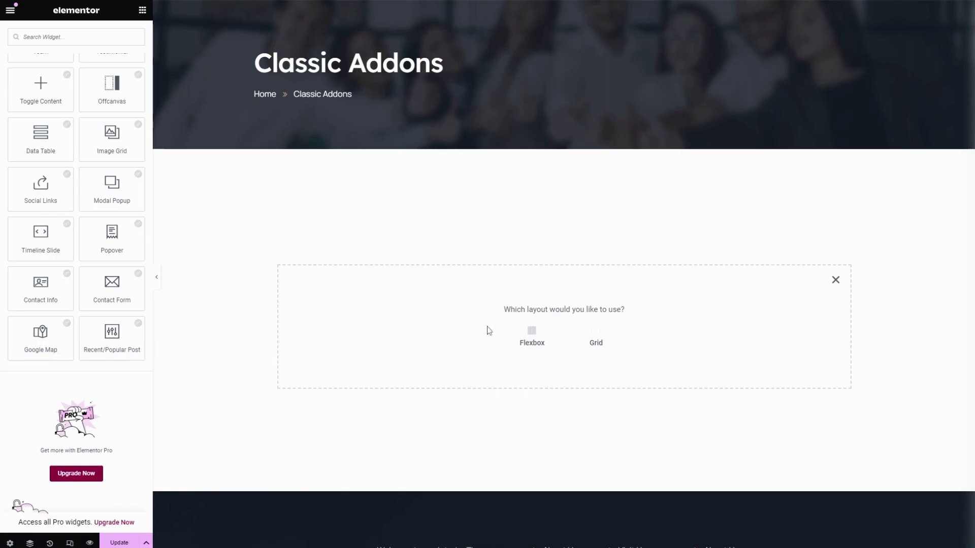
Add a single-column Flexbox container to the page and insert the Recent/Popular Post widget in it
{"action": "left_click", "coordinate": [531, 336]}
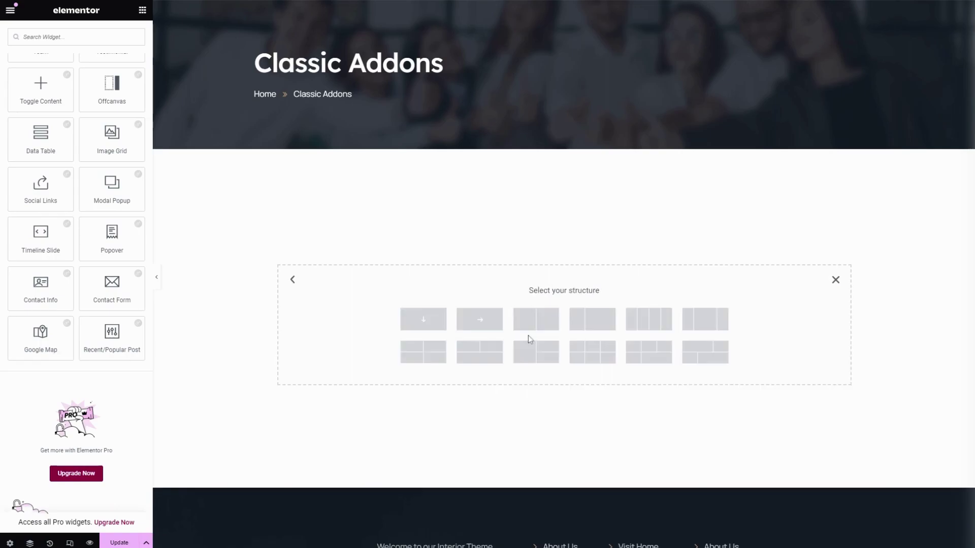
{"action": "left_click", "coordinate": [440, 327]}
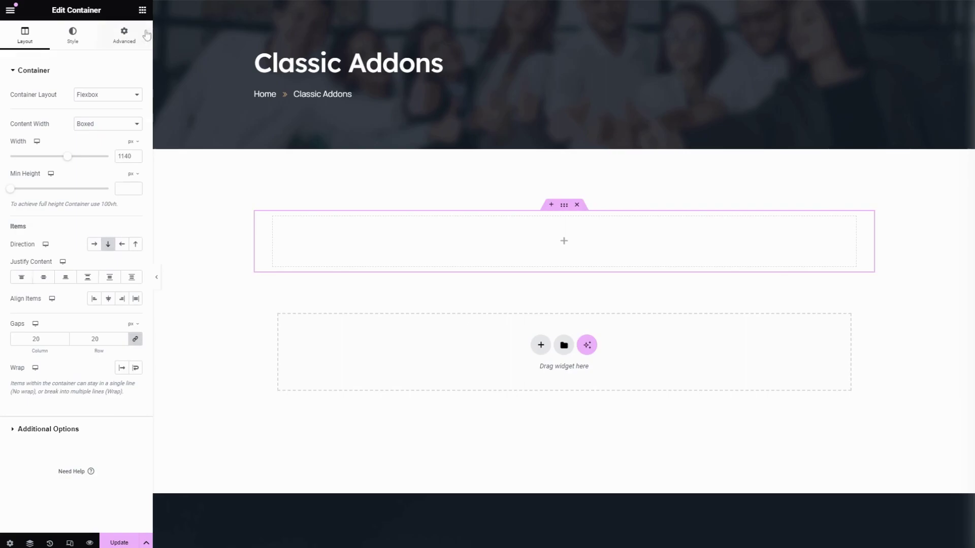
{"action": "left_click", "coordinate": [143, 12]}
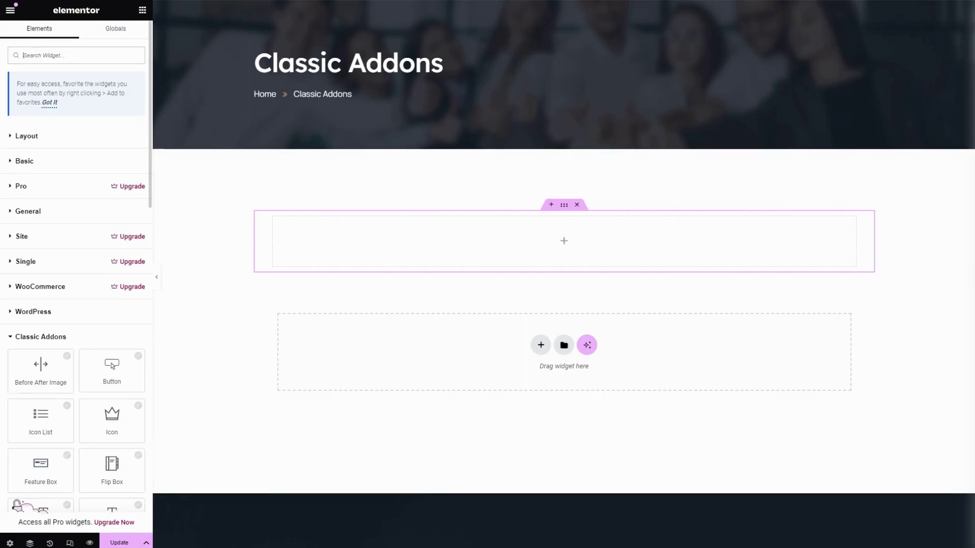
{"action": "type", "text": "recent"}
{"action": "left_click", "coordinate": [56, 142]}
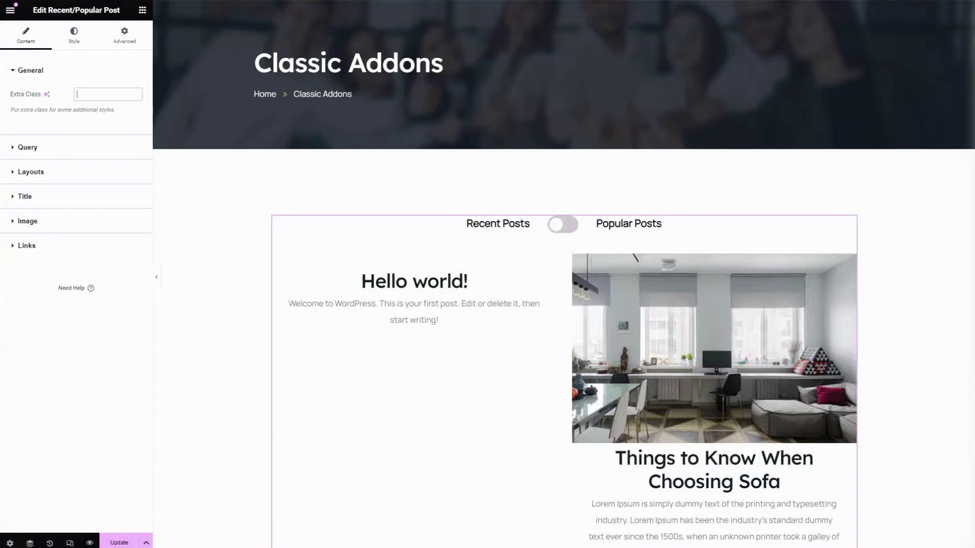
In the widget's query settings, set posts per page to 5 and filter the author to admin
{"action": "left_click", "coordinate": [71, 147]}
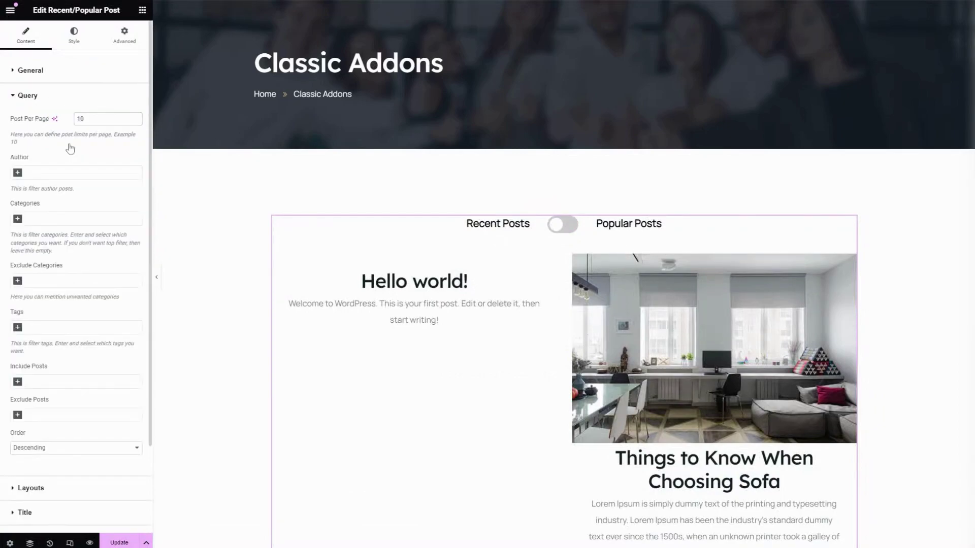
{"action": "left_click_drag", "start_coordinate": [8, 121], "coordinate": [70, 123]}
{"action": "key", "text": "Tab"}
{"action": "type", "text": "5"}
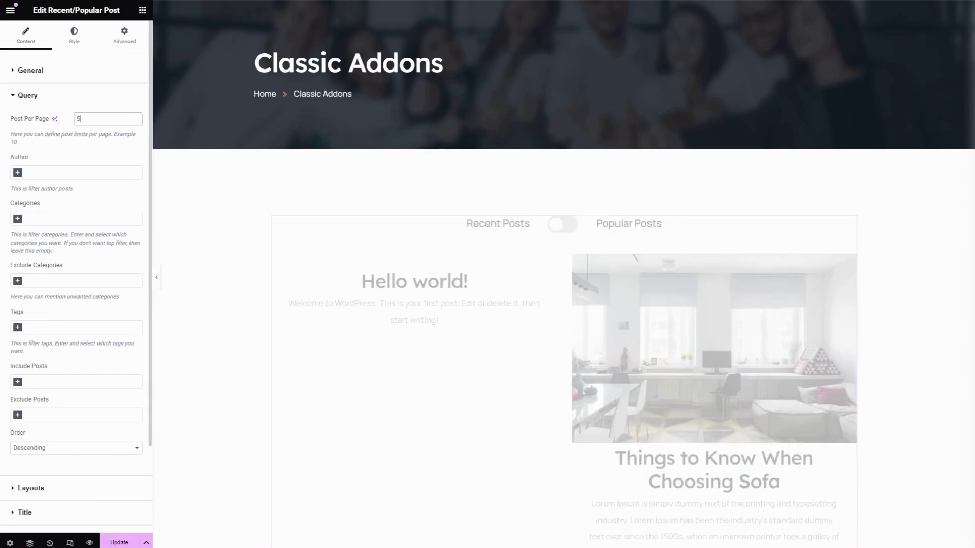
{"action": "left_click", "coordinate": [18, 173]}
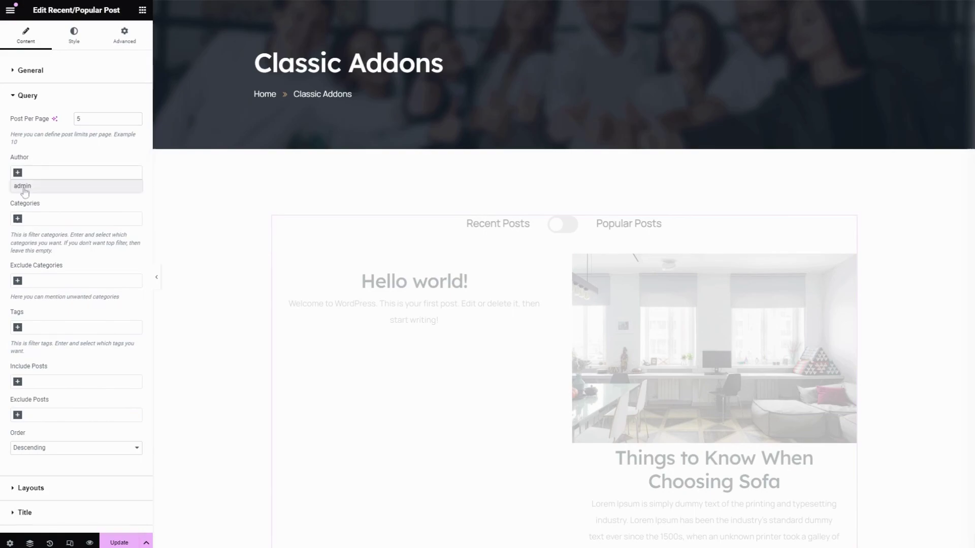
{"action": "left_click", "coordinate": [23, 186]}
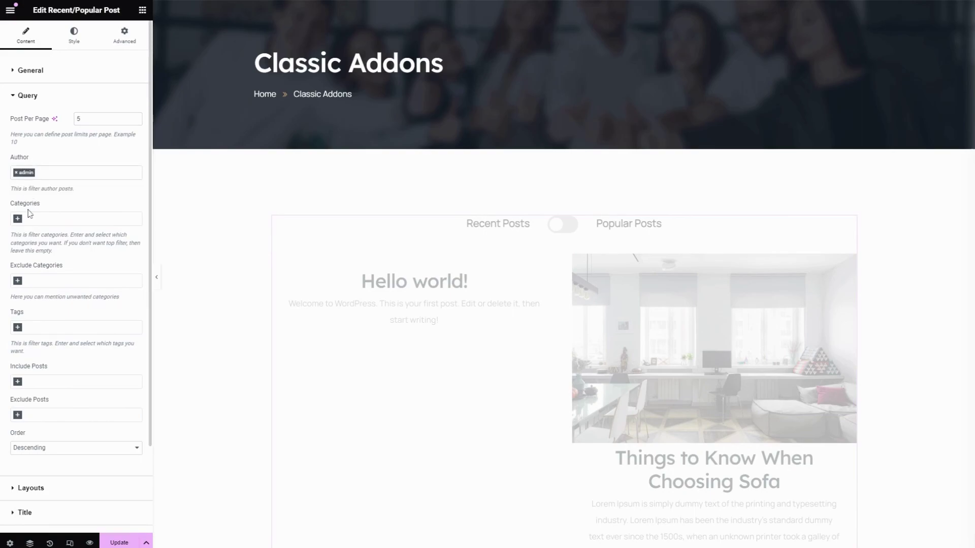
Filter the query by the categories Architecture, Building, Exterior, Interior and Planning, and set Planning as an excluded category
{"action": "left_click", "coordinate": [19, 219]}
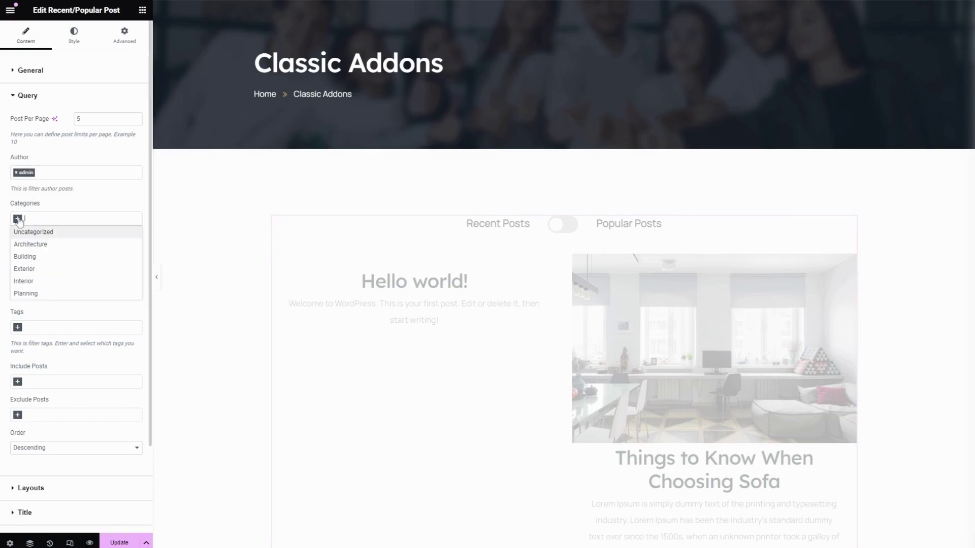
{"action": "left_click", "coordinate": [38, 245]}
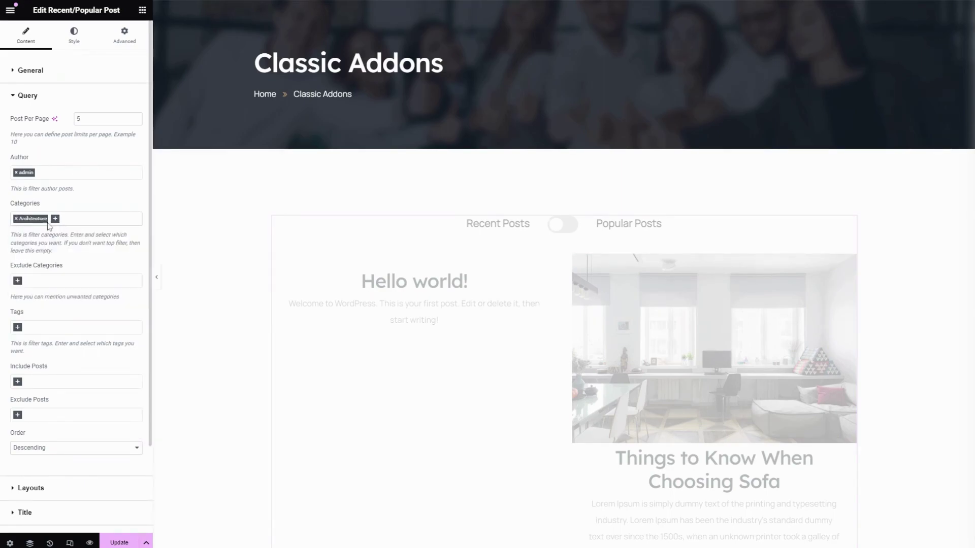
{"action": "left_click", "coordinate": [49, 223]}
{"action": "left_click", "coordinate": [72, 256]}
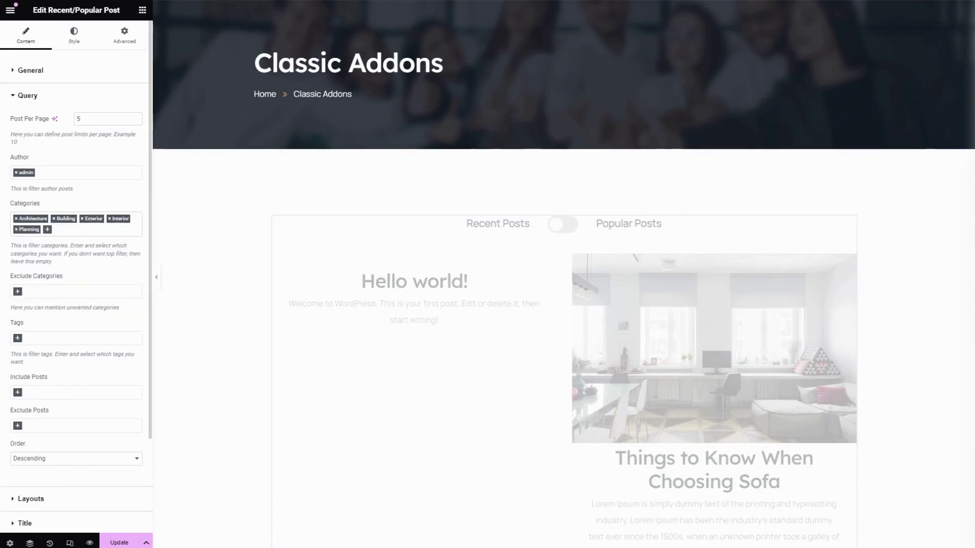
{"action": "left_click", "coordinate": [17, 292]}
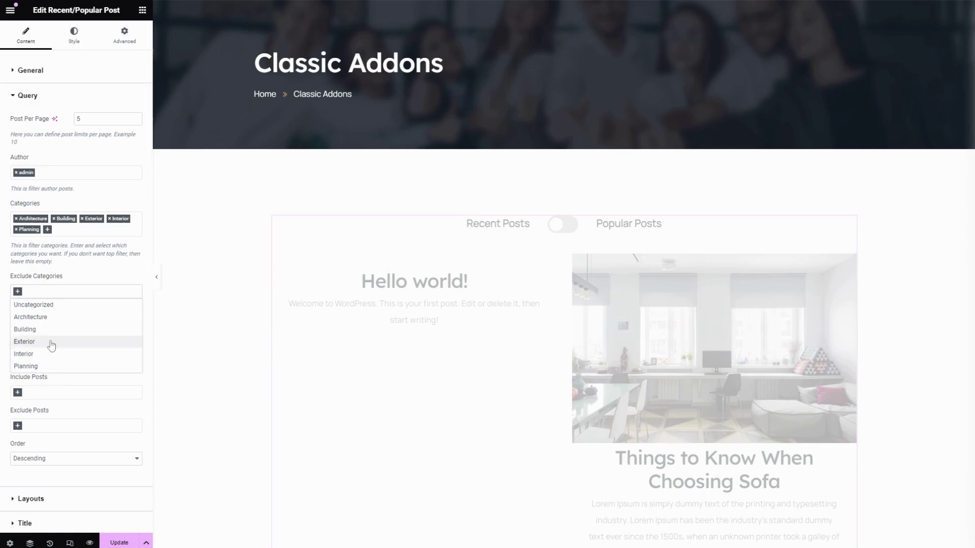
{"action": "left_click", "coordinate": [52, 366]}
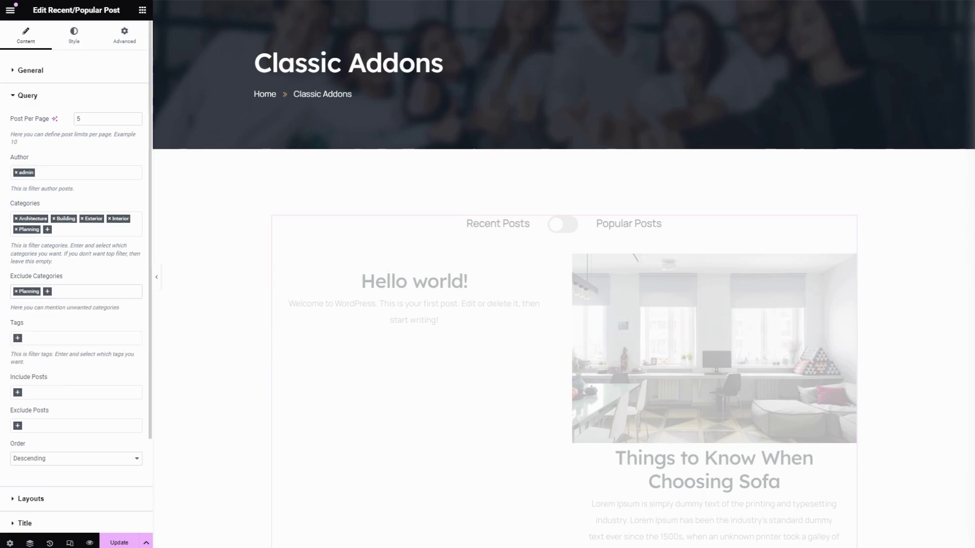
Filter the query by the tags building, business, interior, kitchen and marketing
{"action": "scroll", "coordinate": [32, 202], "scroll_direction": "down", "scroll_amount": 2}
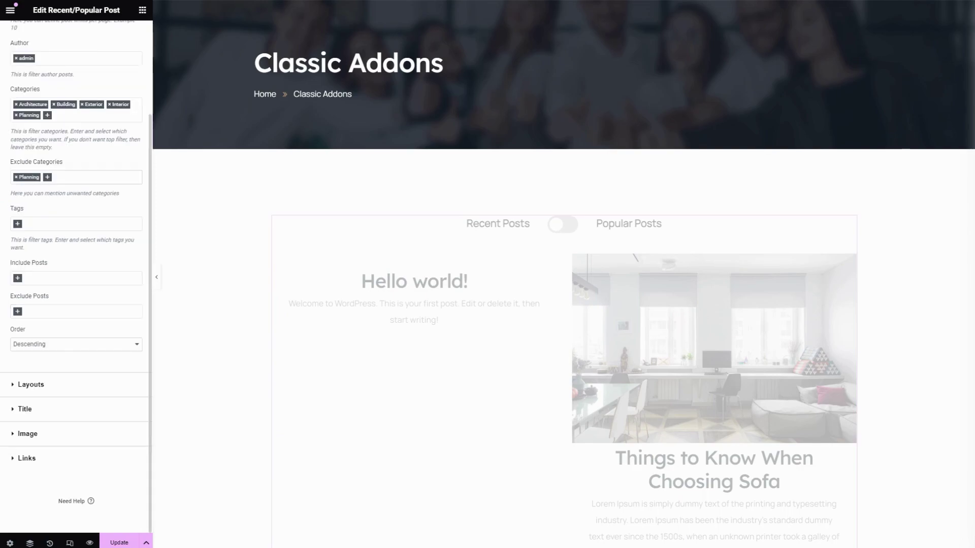
{"action": "left_click", "coordinate": [21, 224]}
{"action": "left_click", "coordinate": [22, 248]}
{"action": "left_click", "coordinate": [45, 225]}
{"action": "left_click", "coordinate": [32, 262]}
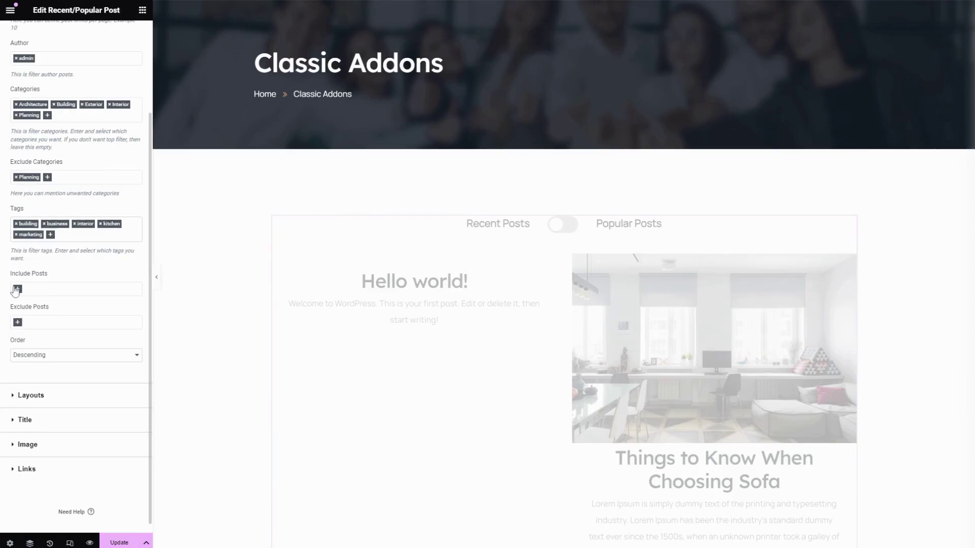
Include the six listed posts from The Most Popular New Top Business Apps through Things to Know When Choosing Sofa
{"action": "left_click", "coordinate": [16, 290]}
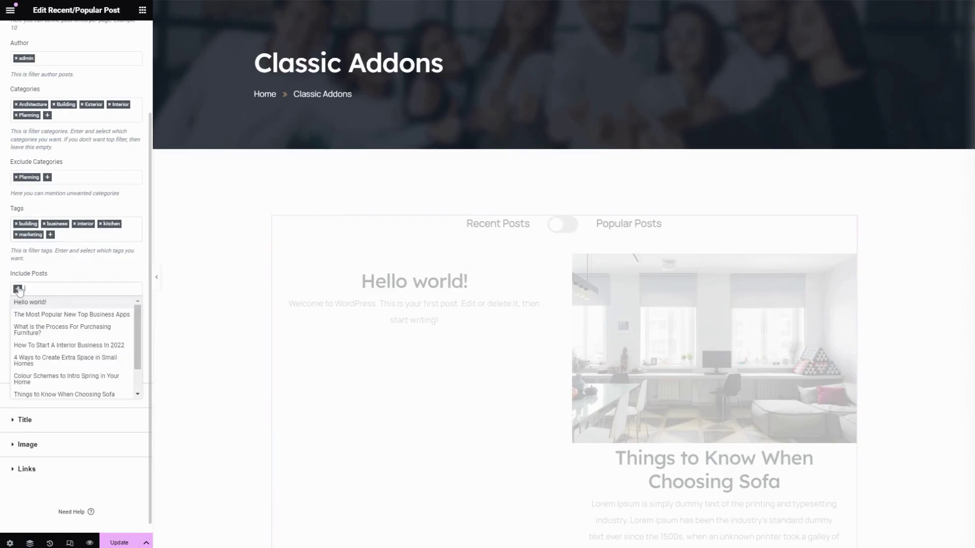
{"action": "left_click", "coordinate": [37, 314]}
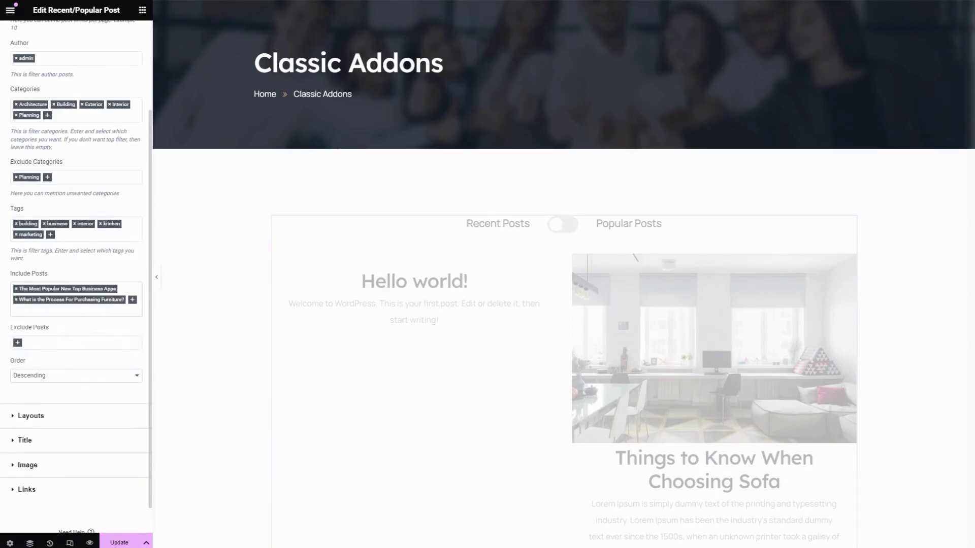
{"action": "left_click", "coordinate": [128, 332]}
{"action": "left_click", "coordinate": [51, 431]}
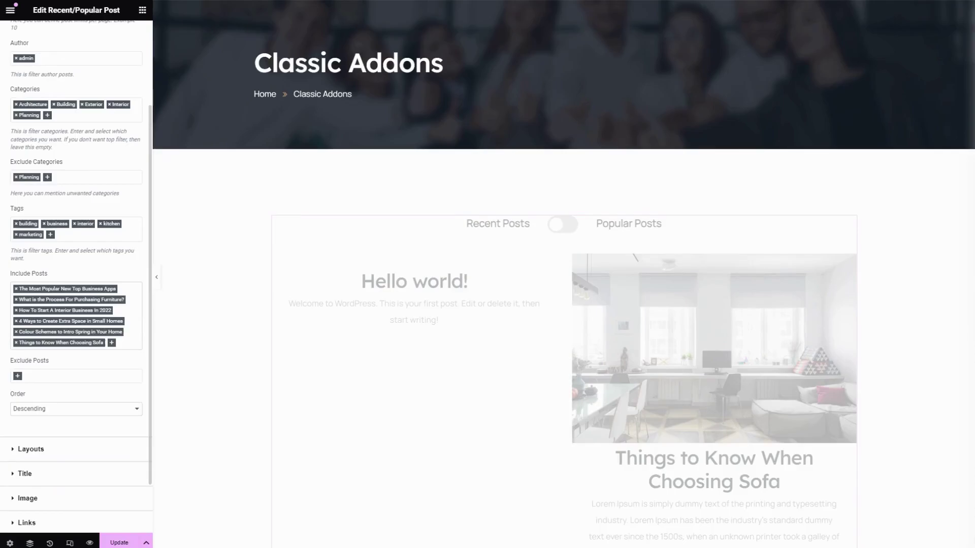
Exclude the Hello world! post from the query and set the post order to Ascending
{"action": "left_click", "coordinate": [18, 377]}
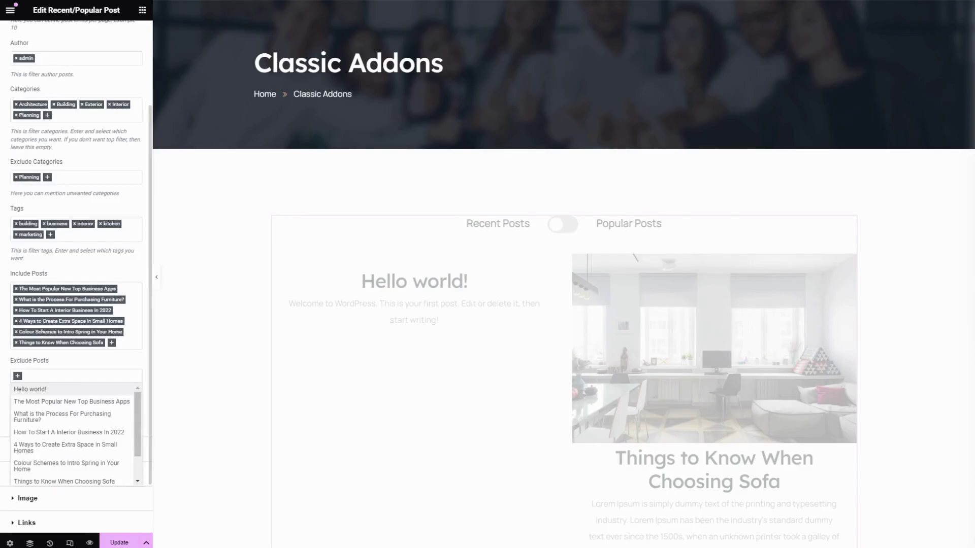
{"action": "scroll", "coordinate": [72, 432], "scroll_direction": "down", "scroll_amount": 3}
{"action": "scroll", "coordinate": [45, 339], "scroll_direction": "up", "scroll_amount": 3}
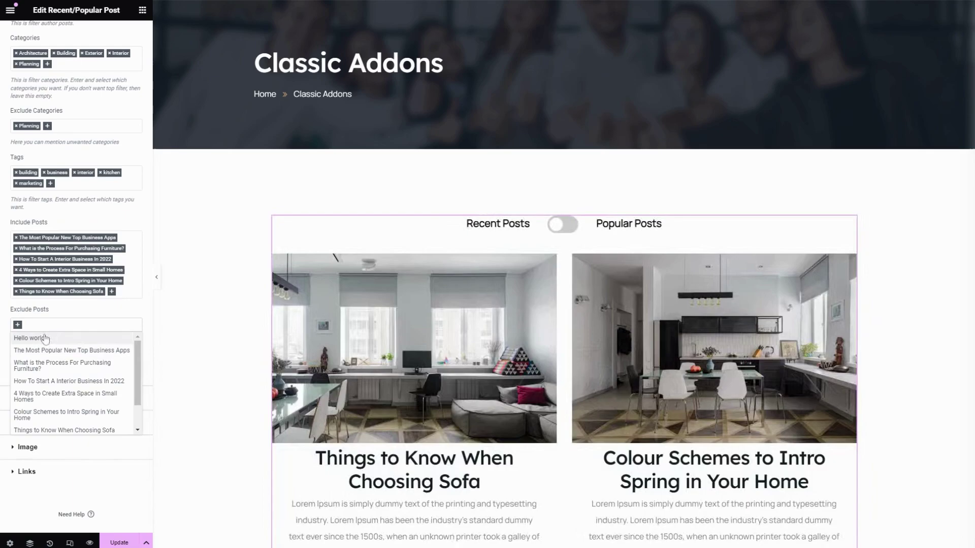
{"action": "left_click", "coordinate": [45, 338]}
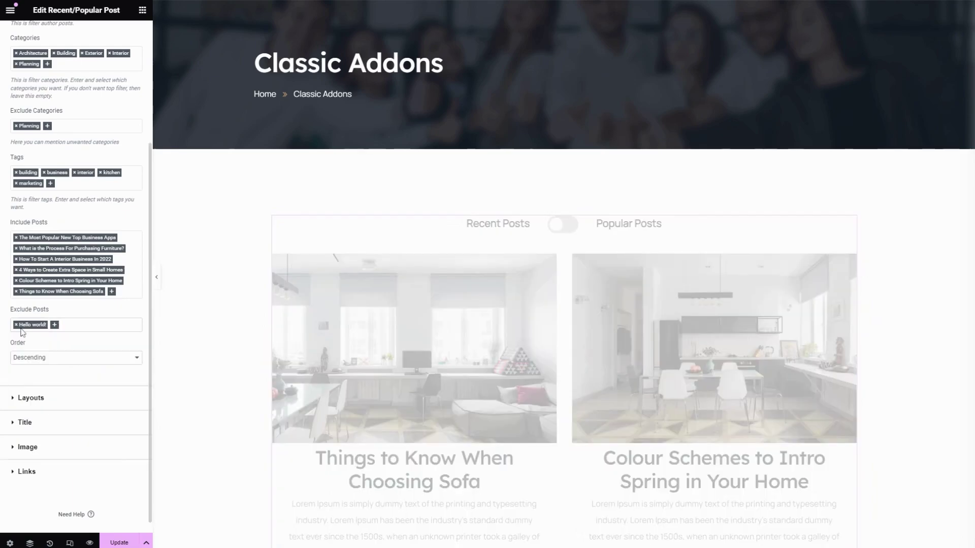
{"action": "left_click", "coordinate": [39, 371]}
{"action": "scroll", "coordinate": [45, 353], "scroll_direction": "down", "scroll_amount": 1}
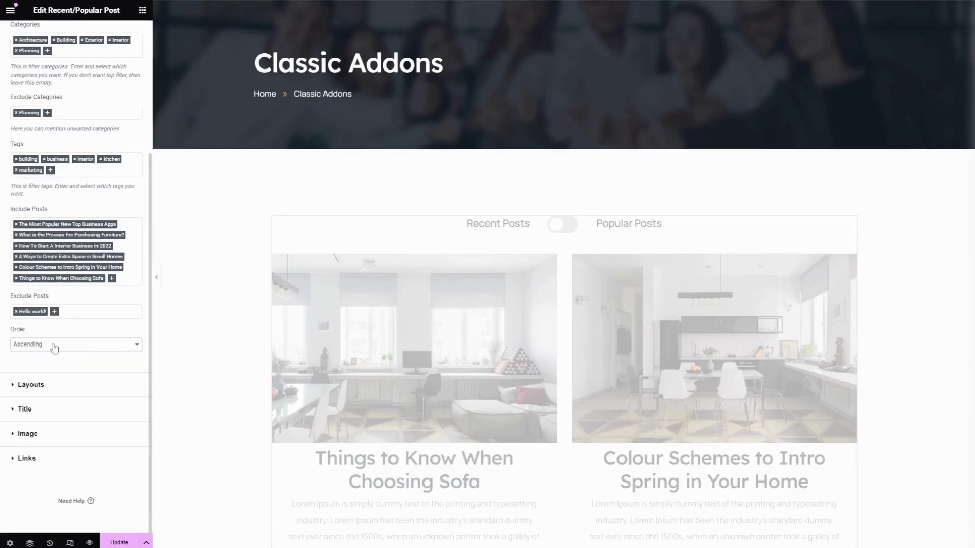
In the layout settings, try the justified alignment, return it to centered, and set the excerpt length to 10
{"action": "left_click", "coordinate": [30, 385]}
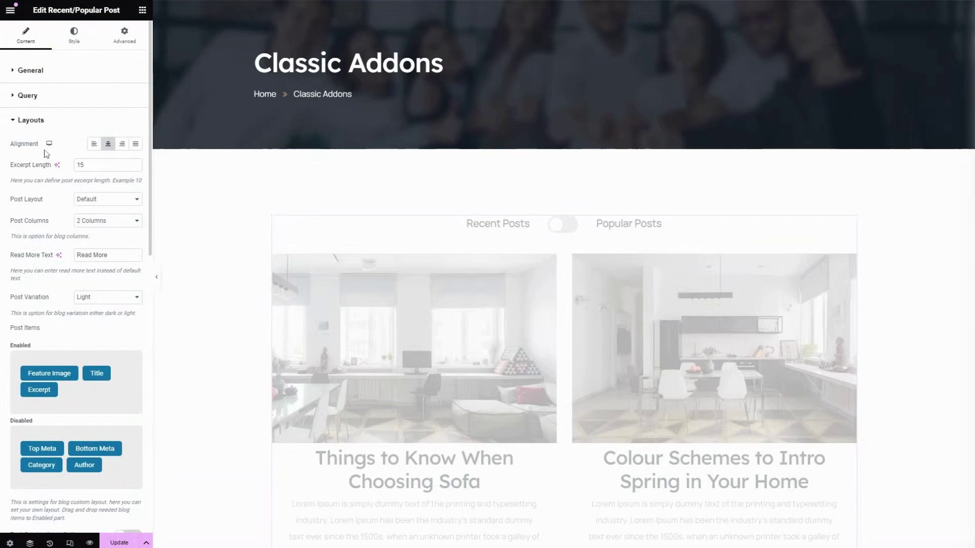
{"action": "left_click", "coordinate": [135, 144]}
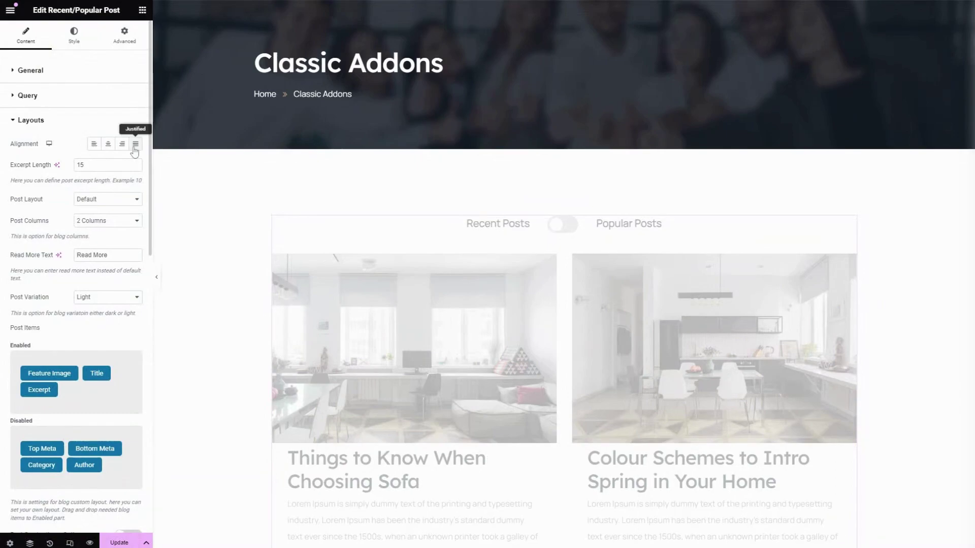
{"action": "left_click", "coordinate": [108, 144]}
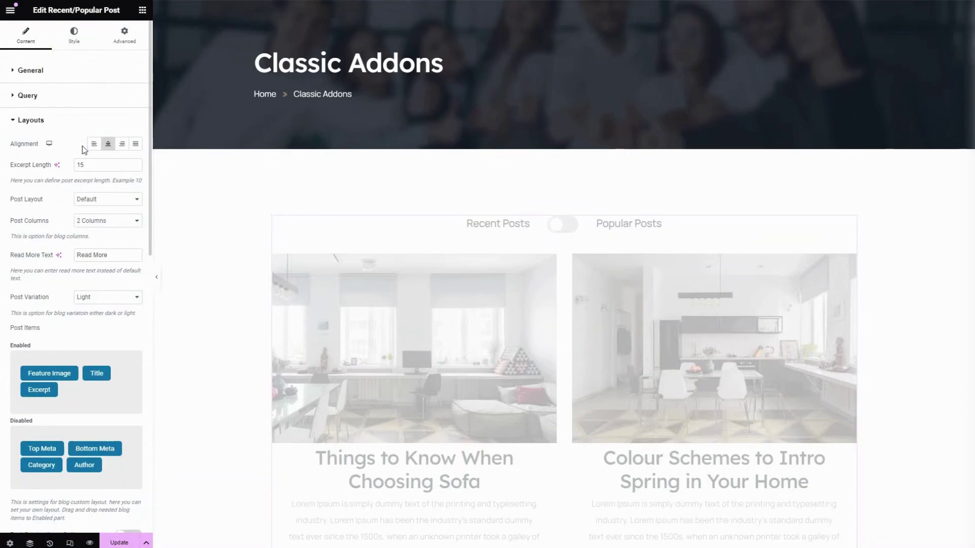
{"action": "left_click", "coordinate": [84, 164]}
{"action": "left_click_drag", "start_coordinate": [85, 165], "coordinate": [73, 167]}
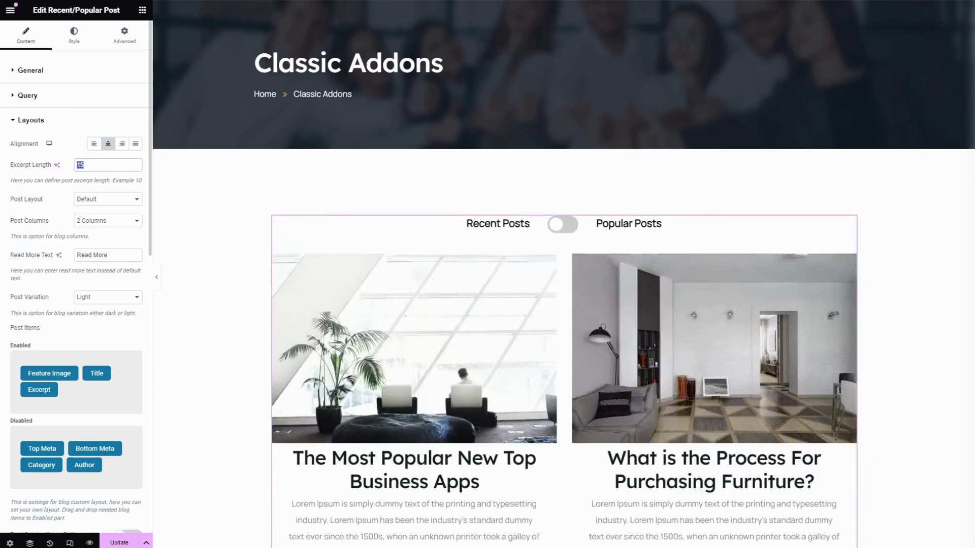
{"action": "type", "text": "10"}
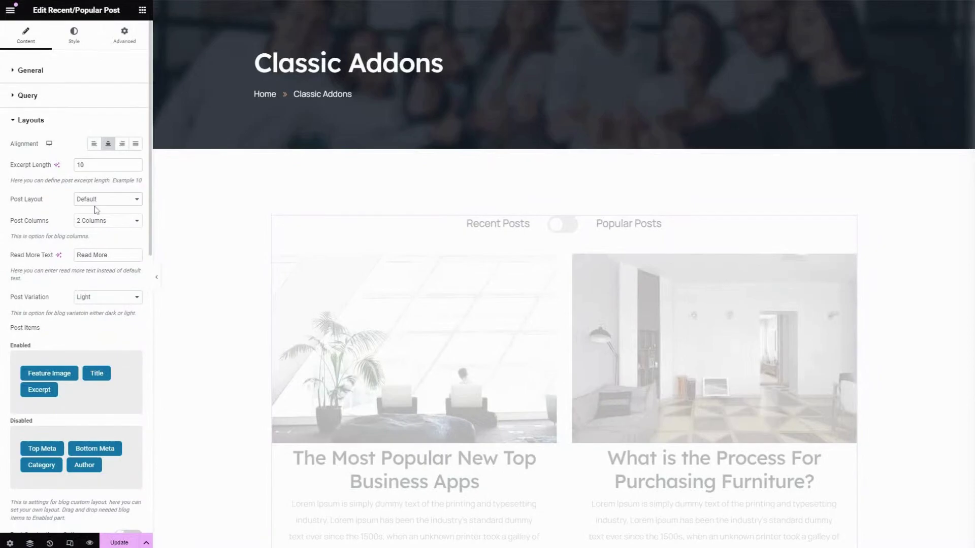
Set the post layout to Modern with 3 columns, keeping Read More as the read more text
{"action": "key", "text": "Down"}
{"action": "key", "text": "Down"}
{"action": "key", "text": "Down"}
{"action": "left_click", "coordinate": [100, 228]}
{"action": "left_click", "coordinate": [116, 230]}
{"action": "left_click", "coordinate": [107, 255]}
{"action": "key", "text": "ctrl+a"}
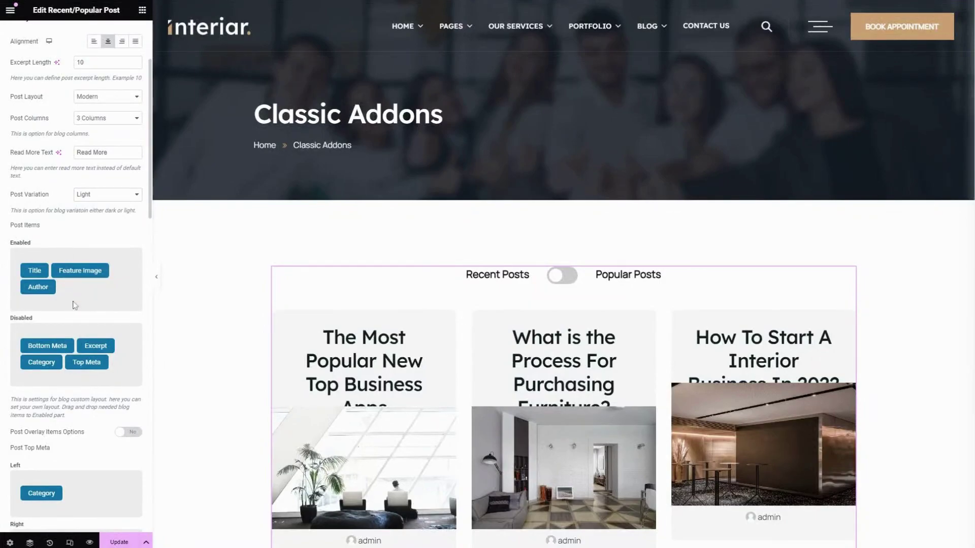
Rearrange the post items so that Title, Feature Image and Bottom Meta are enabled and Top Meta, Excerpt, Category and Author are disabled
{"action": "left_click_drag", "start_coordinate": [74, 348], "coordinate": [49, 287]}
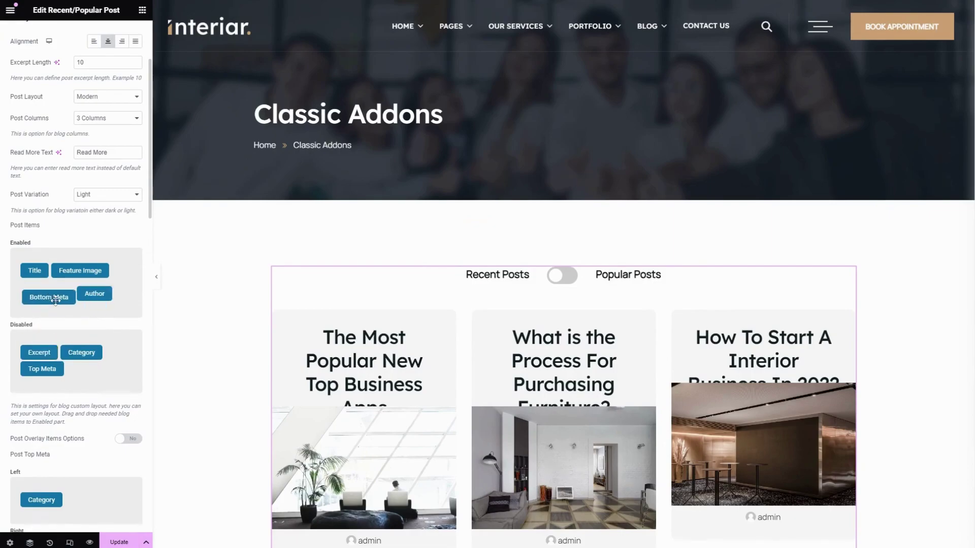
{"action": "left_click_drag", "start_coordinate": [69, 341], "coordinate": [58, 297]}
{"action": "left_click_drag", "start_coordinate": [49, 359], "coordinate": [84, 305]}
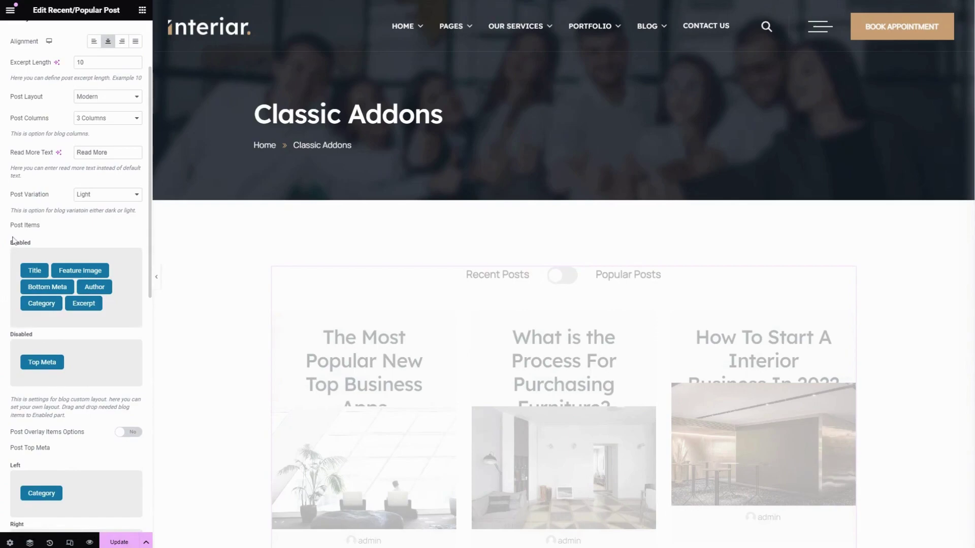
{"action": "left_click_drag", "start_coordinate": [84, 305], "coordinate": [92, 354]}
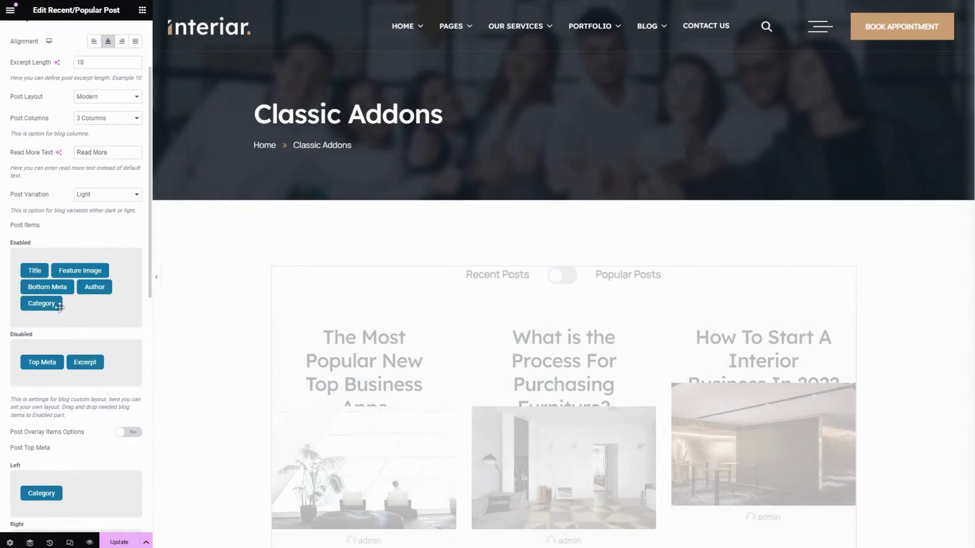
{"action": "mouse_move", "coordinate": [57, 270]}
{"action": "left_mouse_down"}
{"action": "mouse_move", "coordinate": [20, 272]}
{"action": "mouse_move", "coordinate": [40, 273]}
{"action": "left_mouse_up"}
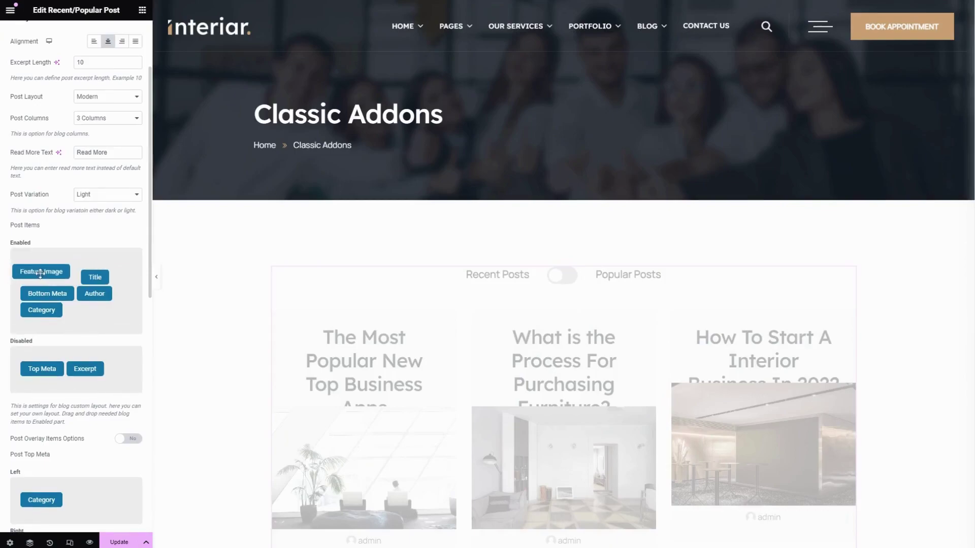
{"action": "left_click_drag", "start_coordinate": [40, 274], "coordinate": [40, 273]}
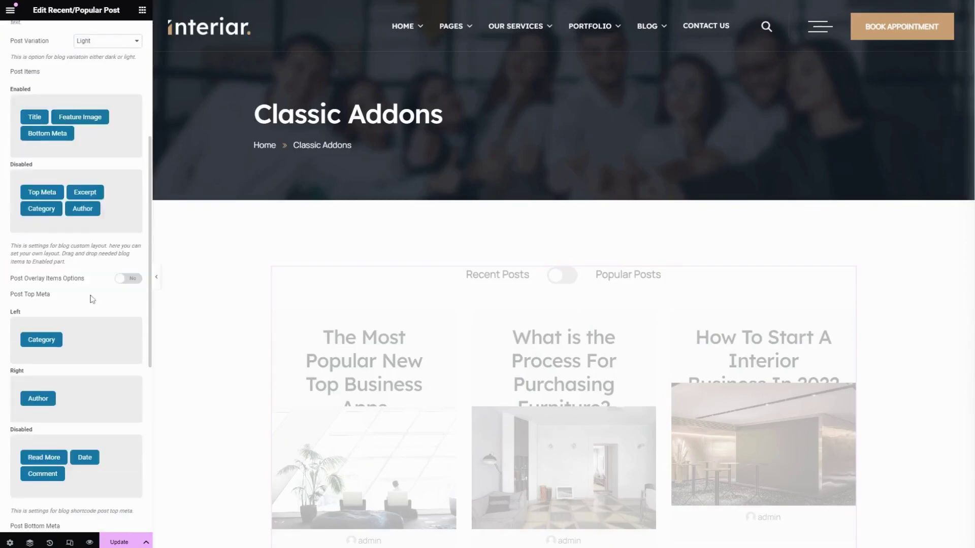
Turn on the post overlay items options for the widget
{"action": "scroll", "coordinate": [93, 299], "scroll_direction": "down", "scroll_amount": 3}
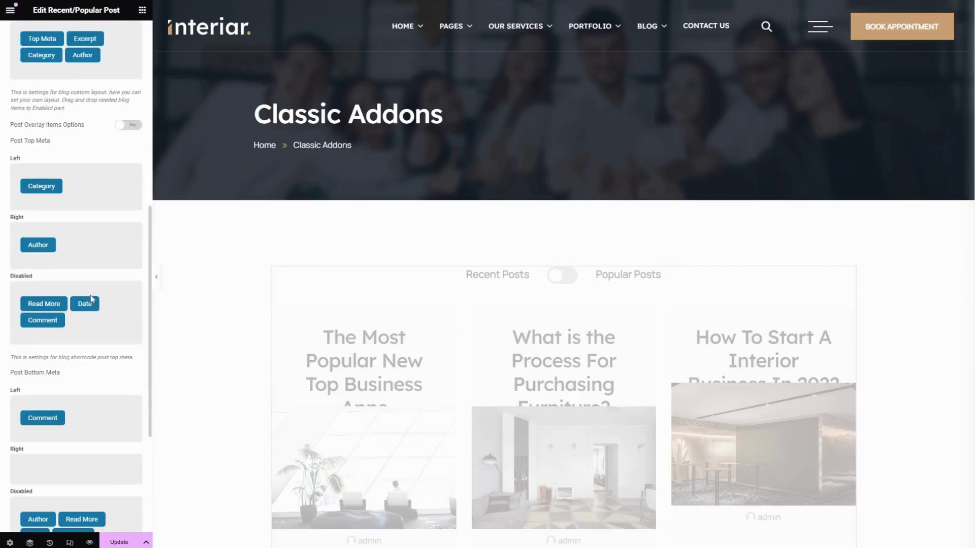
{"action": "left_click", "coordinate": [125, 126]}
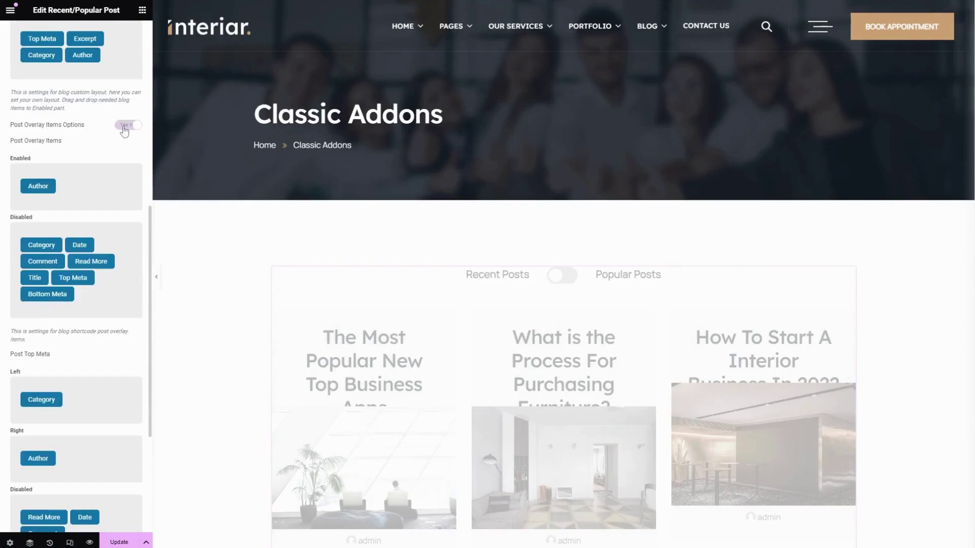
Rearrange the post overlay items so that only Category is enabled and Author is disabled
{"action": "left_click", "coordinate": [124, 126]}
{"action": "left_click", "coordinate": [124, 126]}
{"action": "mouse_move", "coordinate": [30, 245]}
{"action": "left_mouse_down"}
{"action": "mouse_move", "coordinate": [56, 233]}
{"action": "mouse_move", "coordinate": [78, 189]}
{"action": "mouse_move", "coordinate": [50, 199]}
{"action": "mouse_move", "coordinate": [45, 248]}
{"action": "mouse_move", "coordinate": [30, 239]}
{"action": "left_mouse_up"}
Keep only Date on the left of the post top meta, and try Author on the right of the bottom meta before disabling it again
{"action": "scroll", "coordinate": [31, 240], "scroll_direction": "down", "scroll_amount": 3}
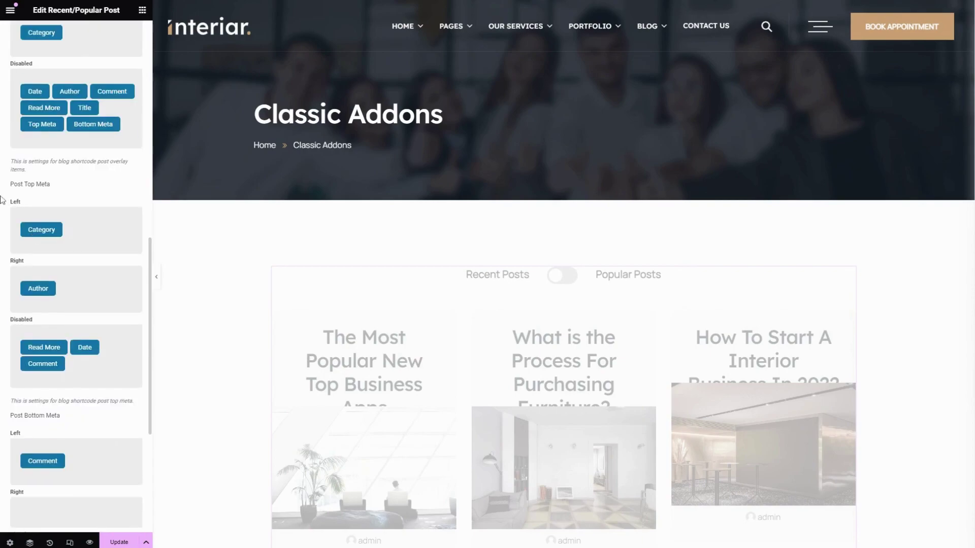
{"action": "left_click_drag", "start_coordinate": [38, 290], "coordinate": [77, 353]}
{"action": "scroll", "coordinate": [70, 297], "scroll_direction": "down", "scroll_amount": 4}
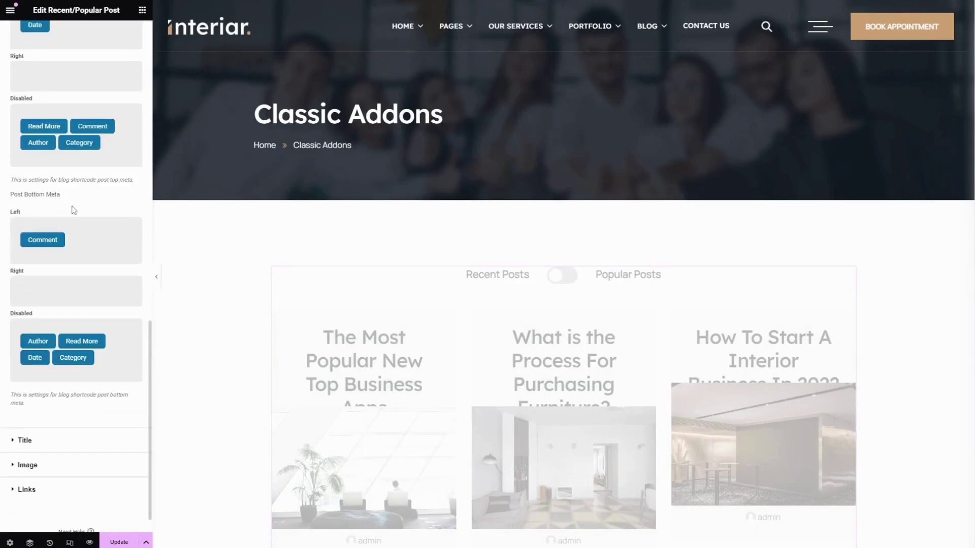
{"action": "left_click_drag", "start_coordinate": [40, 341], "coordinate": [50, 296]}
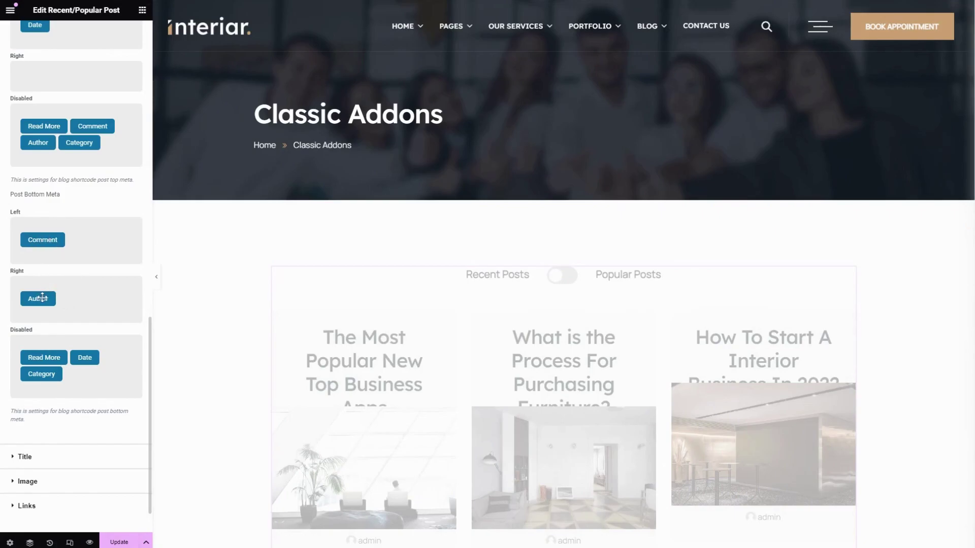
{"action": "left_click_drag", "start_coordinate": [43, 297], "coordinate": [95, 367]}
Choose a smaller heading tag for the post titles and open the image resolution settings
{"action": "scroll", "coordinate": [82, 325], "scroll_direction": "down", "scroll_amount": 1}
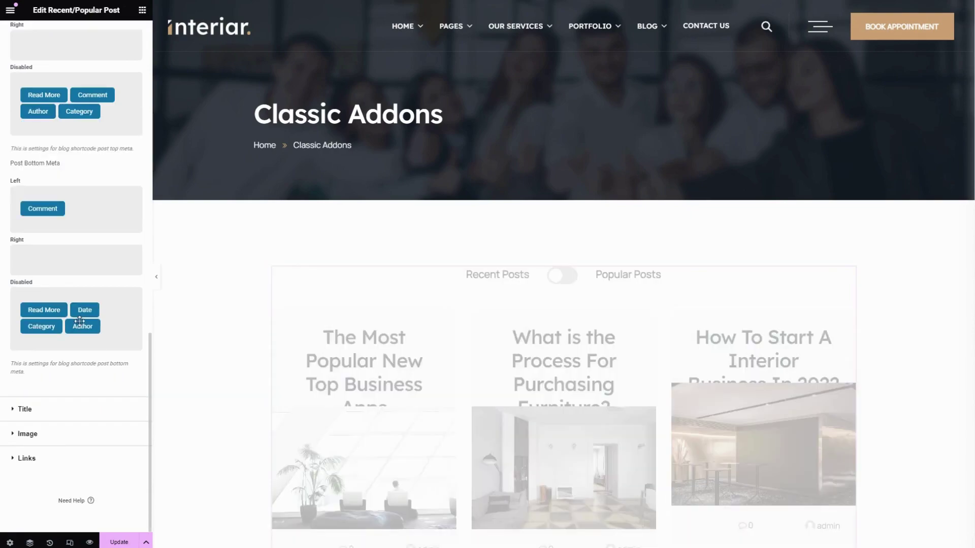
{"action": "left_click", "coordinate": [61, 411]}
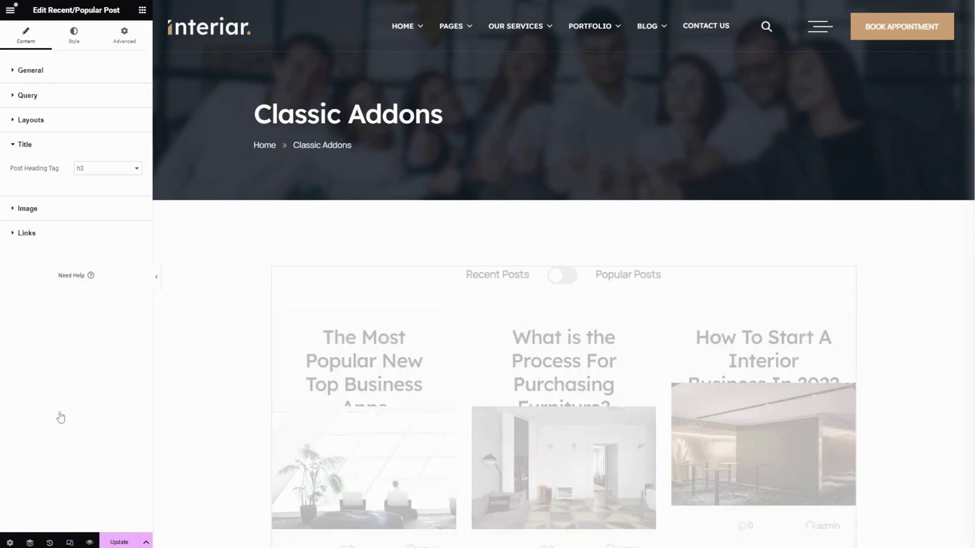
{"action": "left_click", "coordinate": [89, 208]}
{"action": "left_click", "coordinate": [99, 181]}
{"action": "left_click", "coordinate": [86, 220]}
{"action": "left_click", "coordinate": [86, 213]}
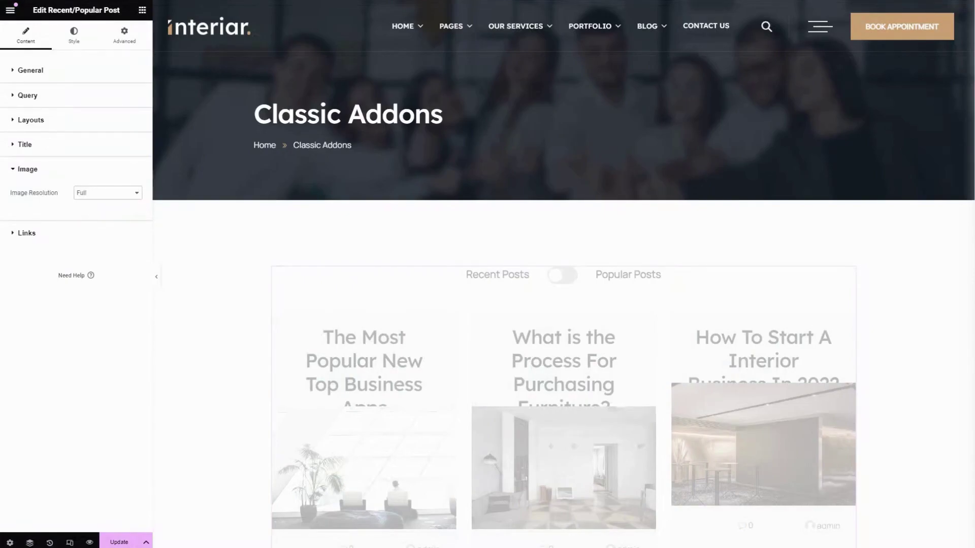
In the link settings, turn on Target Blank and No Follow for the image, title and read more links
{"action": "left_click", "coordinate": [60, 235]}
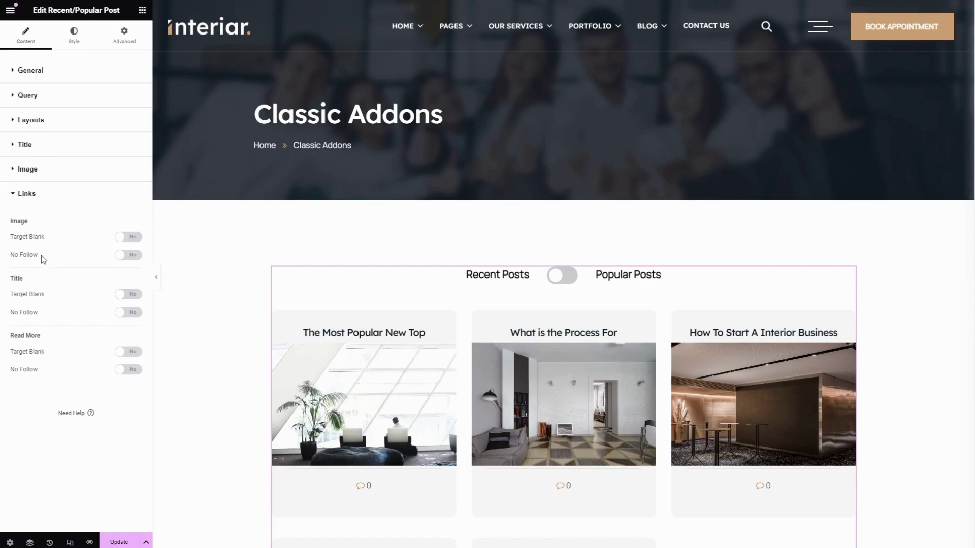
{"action": "left_click", "coordinate": [133, 259]}
{"action": "left_click", "coordinate": [136, 238]}
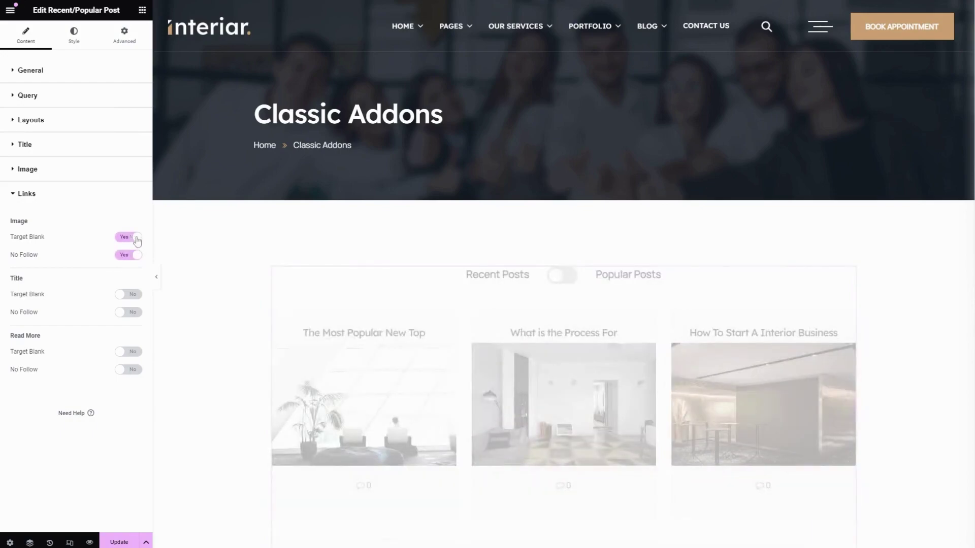
{"action": "left_click", "coordinate": [131, 352]}
{"action": "left_click", "coordinate": [136, 369]}
{"action": "left_click", "coordinate": [133, 312]}
{"action": "left_click", "coordinate": [135, 295]}
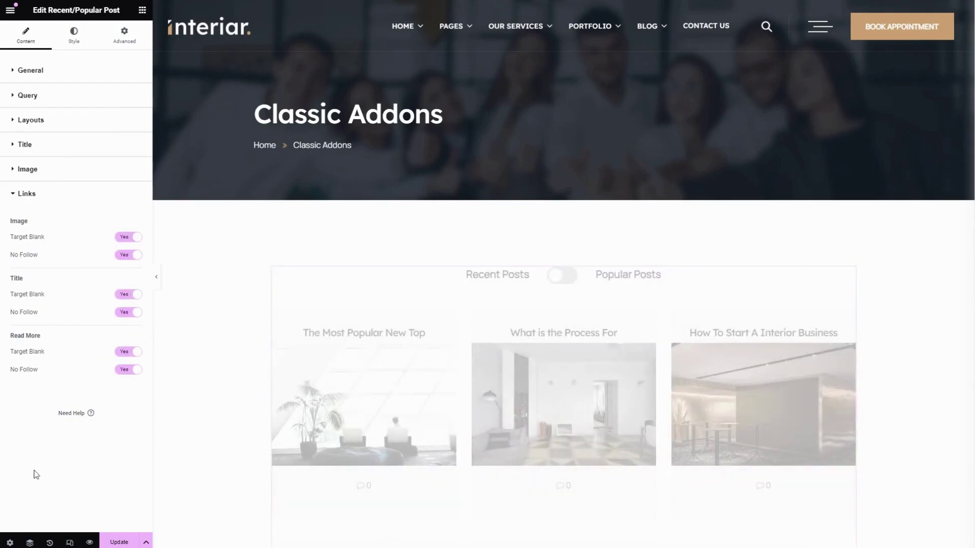
In the general style settings, set the outer margin to 20 px and the outer padding to 10 px on all sides
{"action": "left_click", "coordinate": [74, 36]}
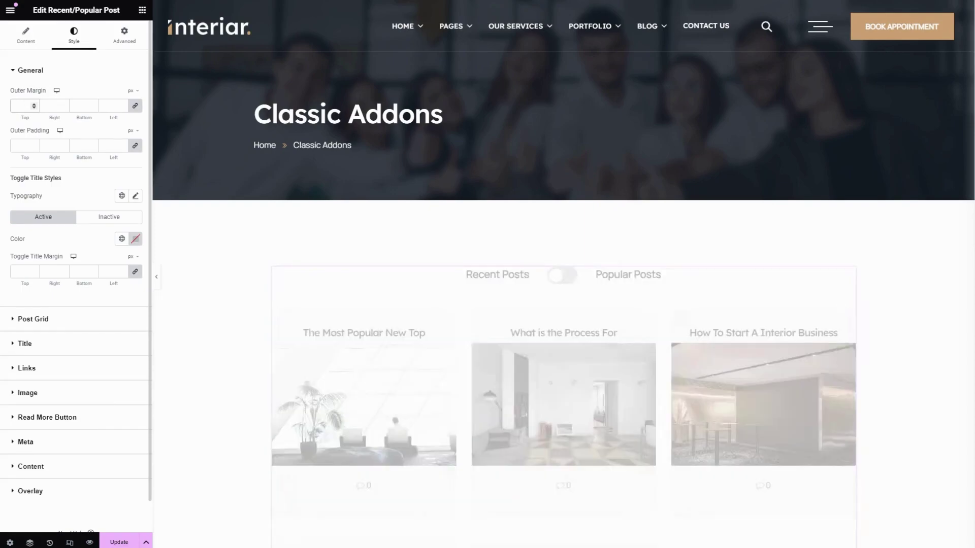
{"action": "type", "text": "20"}
{"action": "left_click", "coordinate": [23, 146]}
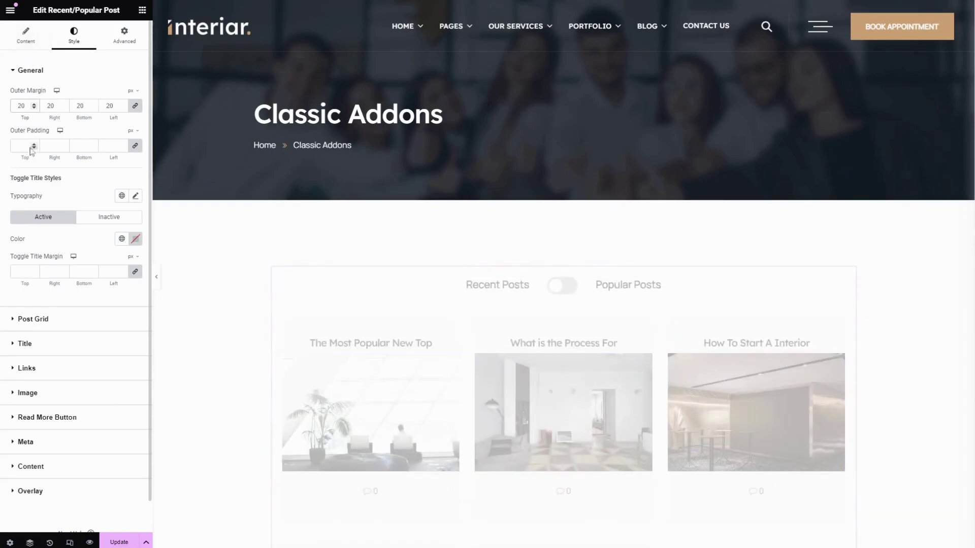
{"action": "type", "text": "10"}
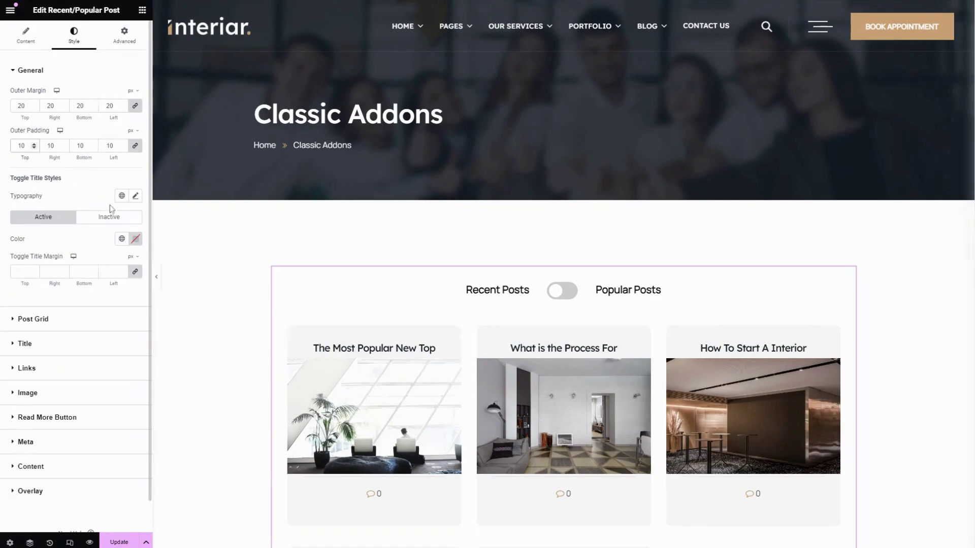
Look at the global fonts for the toggle titles and set the active toggle title color to the Primary global color
{"action": "left_click", "coordinate": [122, 196]}
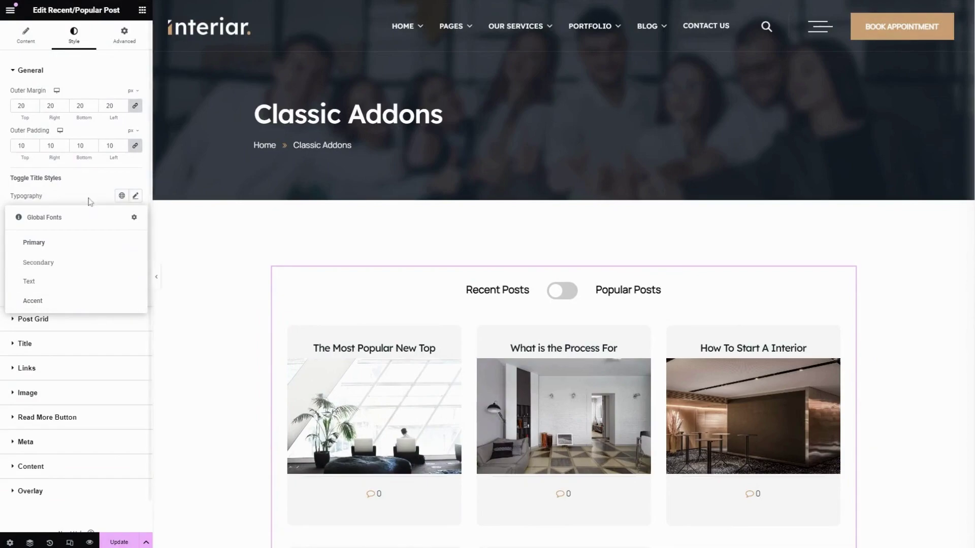
{"action": "left_click", "coordinate": [76, 183]}
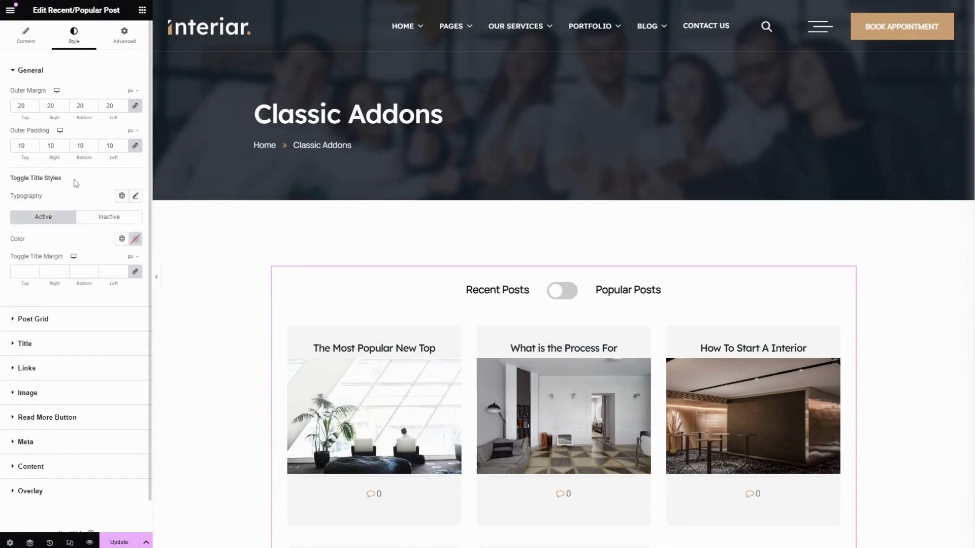
{"action": "left_click", "coordinate": [122, 240]}
{"action": "left_click", "coordinate": [50, 296]}
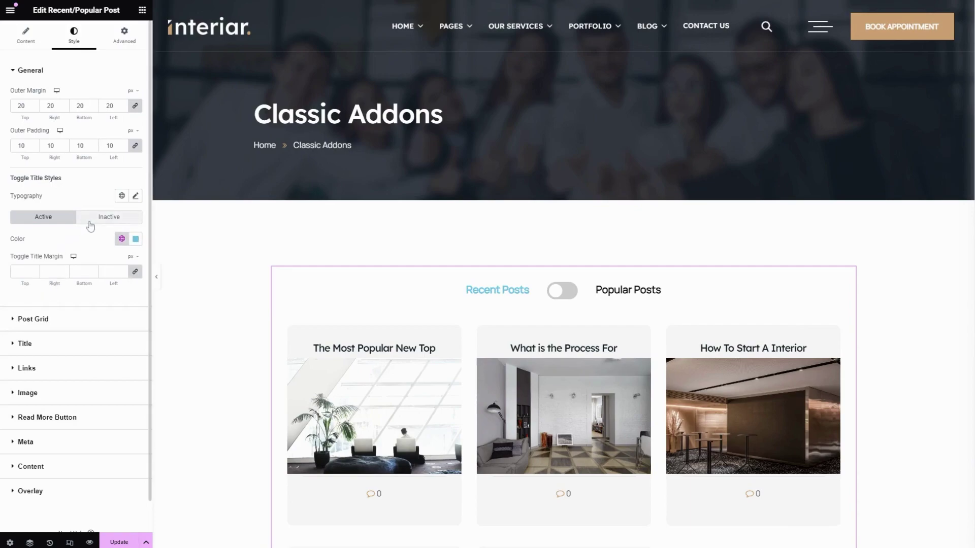
Set the inactive toggle title color to the pink global color #EB72CF and the toggle title margin to 20 px
{"action": "left_click", "coordinate": [108, 219]}
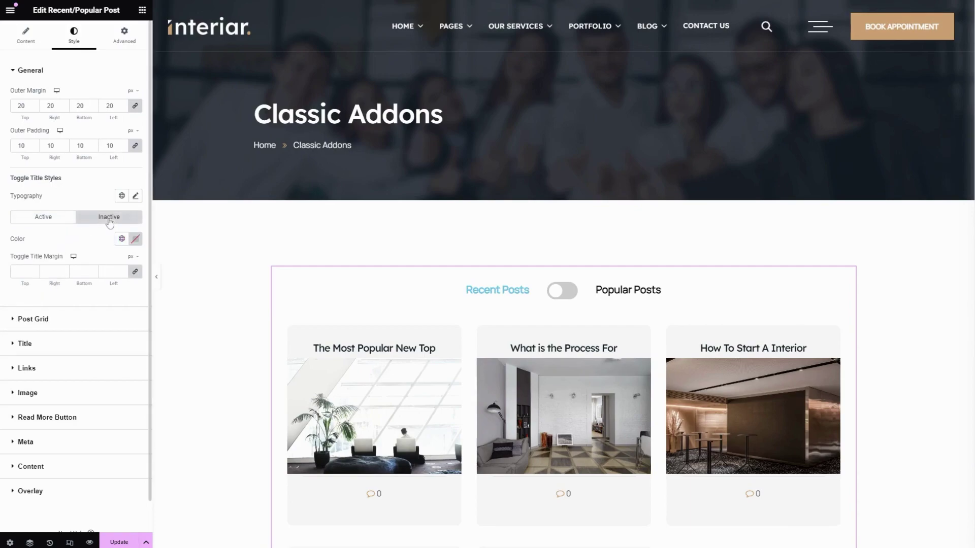
{"action": "left_click", "coordinate": [124, 242]}
{"action": "left_click", "coordinate": [56, 371]}
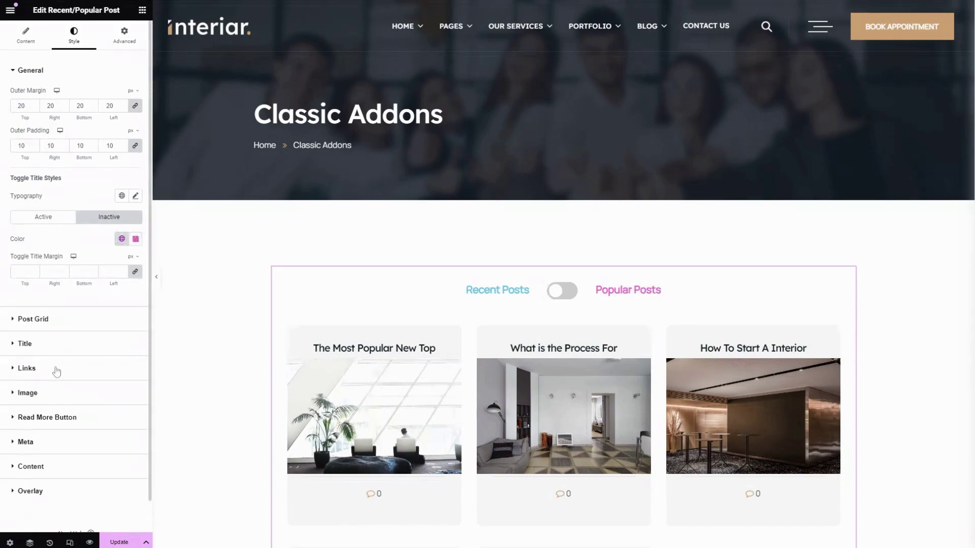
{"action": "left_click", "coordinate": [44, 219]}
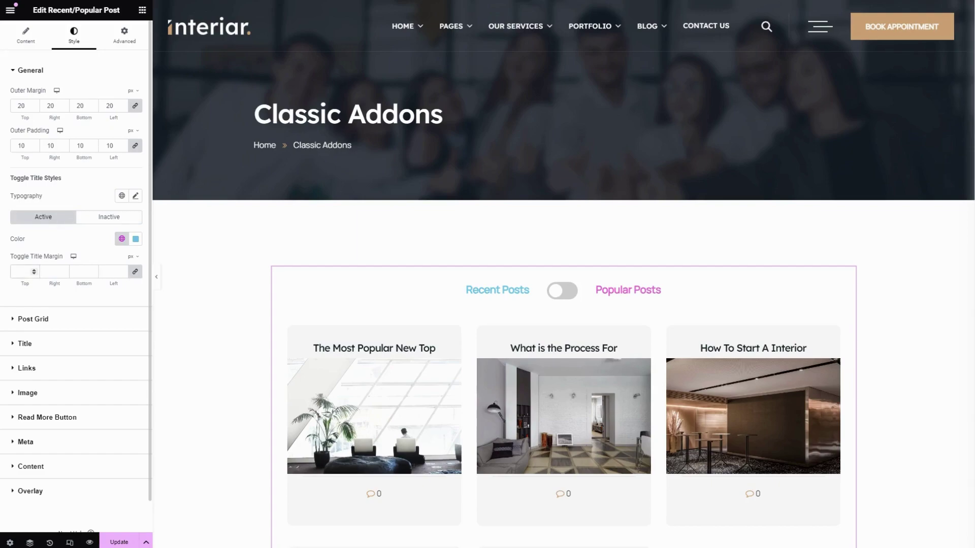
{"action": "type", "text": "20"}
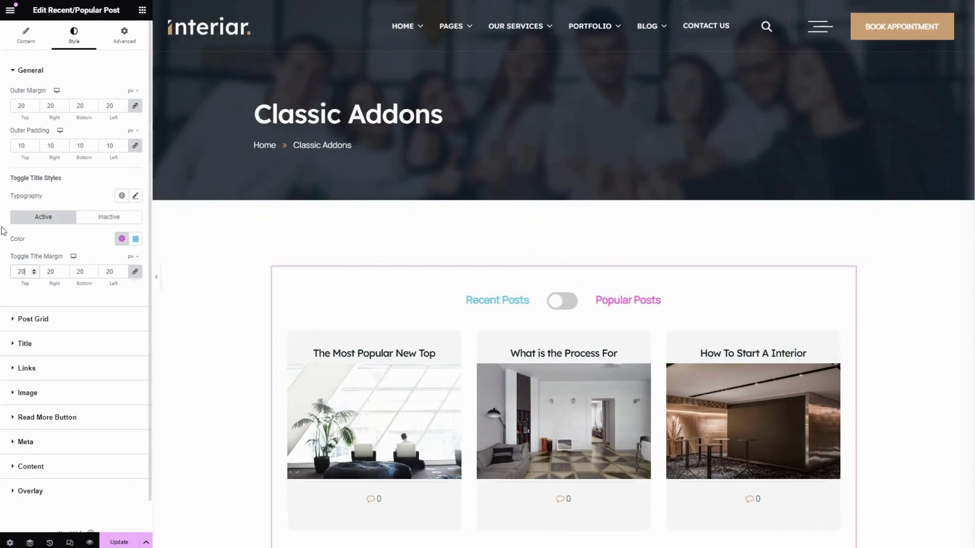
Give the post grid's normal state the Secondary global text color and a light global background color
{"action": "scroll", "coordinate": [2, 226], "scroll_direction": "down", "scroll_amount": 1}
{"action": "left_click", "coordinate": [43, 286]}
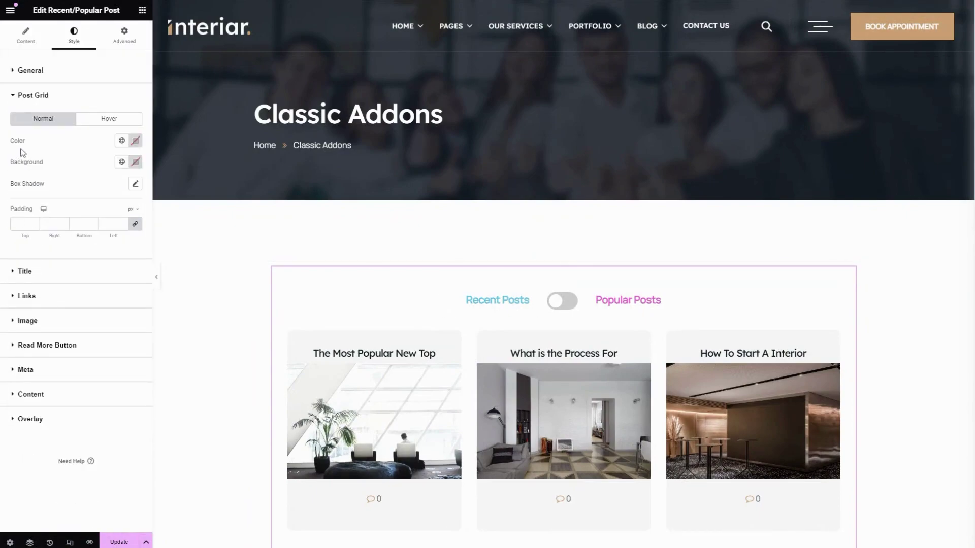
{"action": "left_click", "coordinate": [121, 141]}
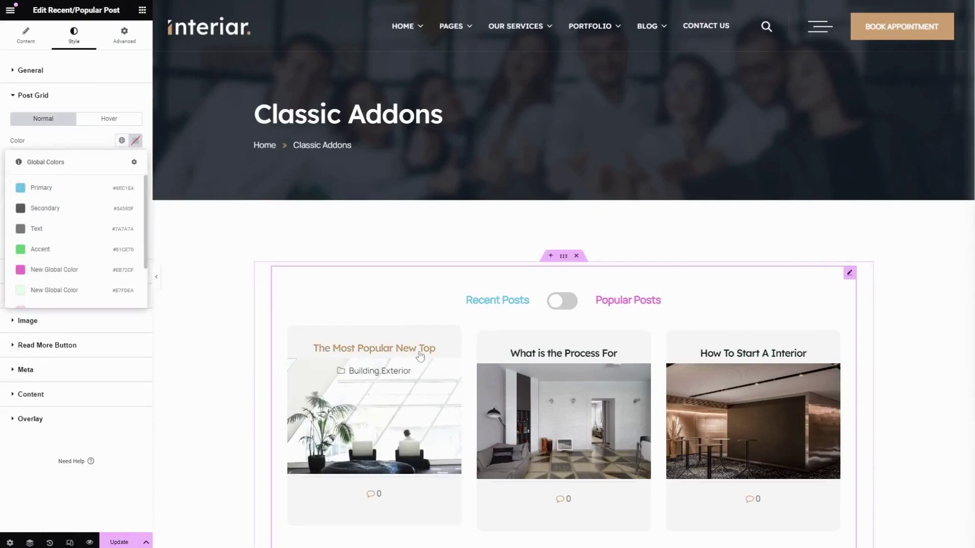
{"action": "left_click", "coordinate": [48, 208]}
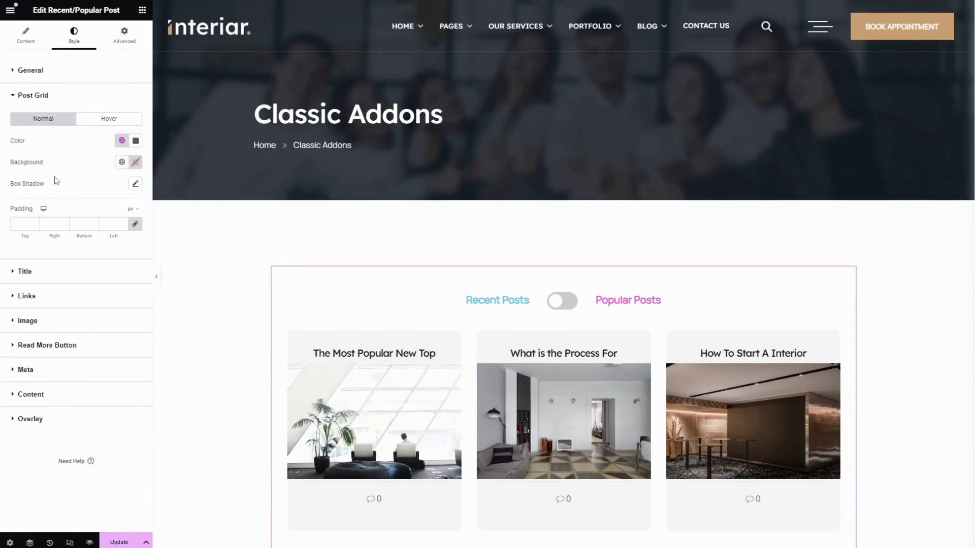
{"action": "left_click", "coordinate": [122, 162]}
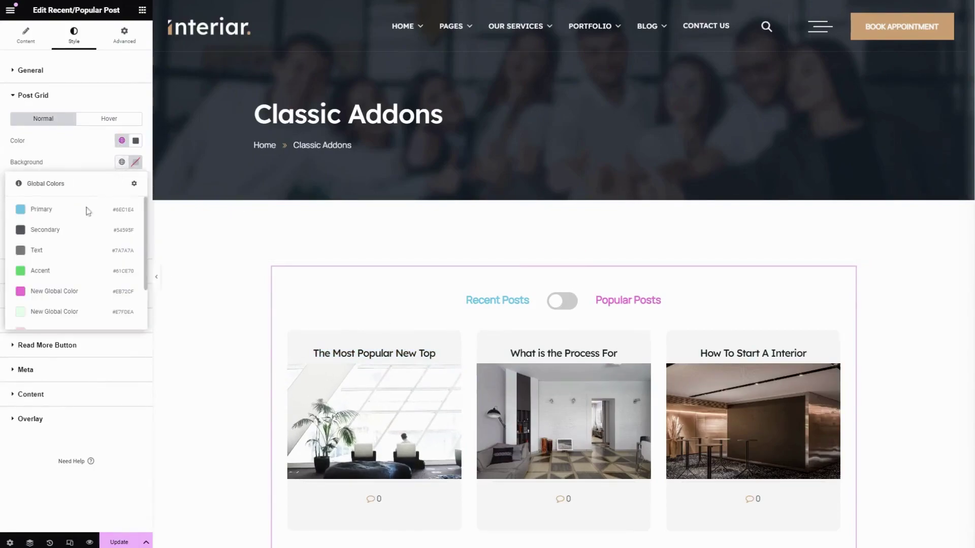
{"action": "left_click", "coordinate": [55, 312]}
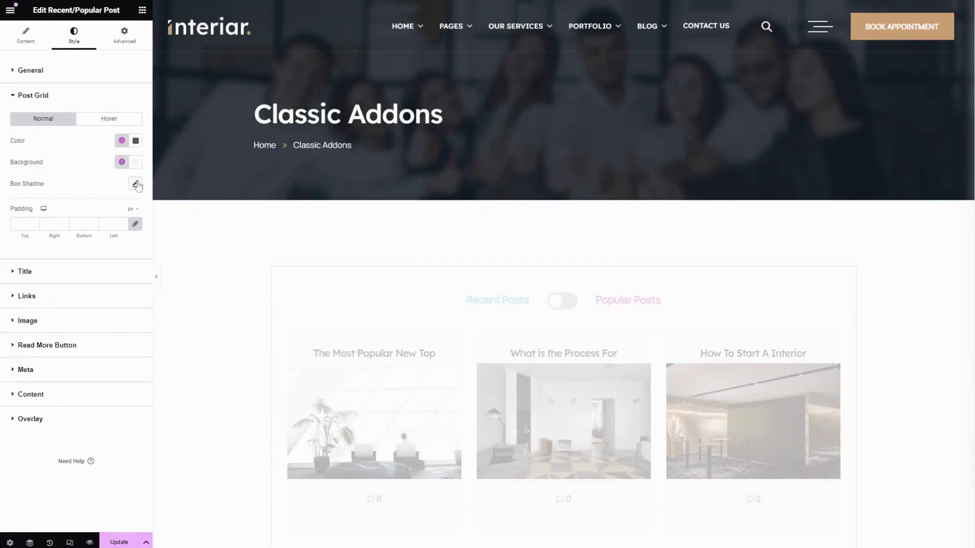
Try a post grid box shadow with horizontal offset -2 and vertical offset -33, then reset it
{"action": "left_click", "coordinate": [136, 185]}
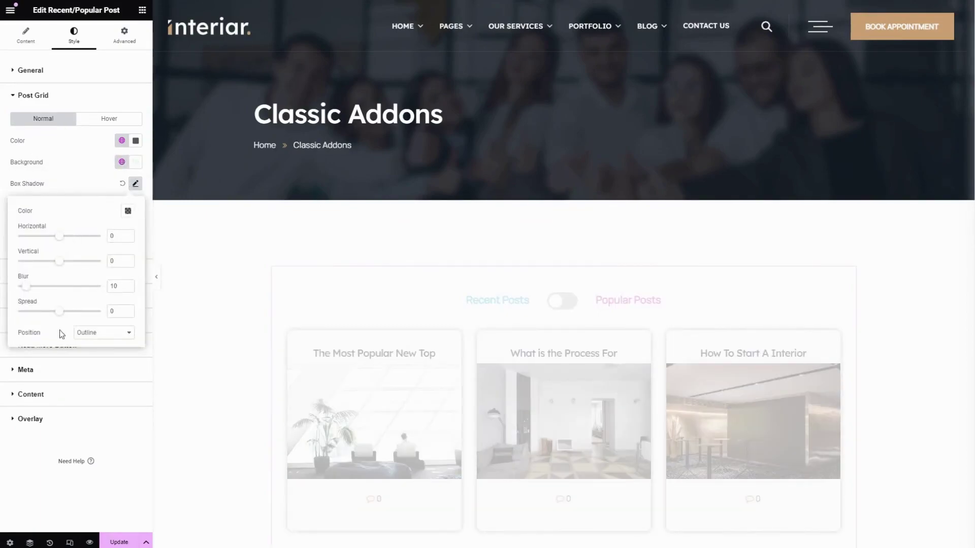
{"action": "left_click_drag", "start_coordinate": [59, 238], "coordinate": [58, 238]}
{"action": "left_click", "coordinate": [59, 262]}
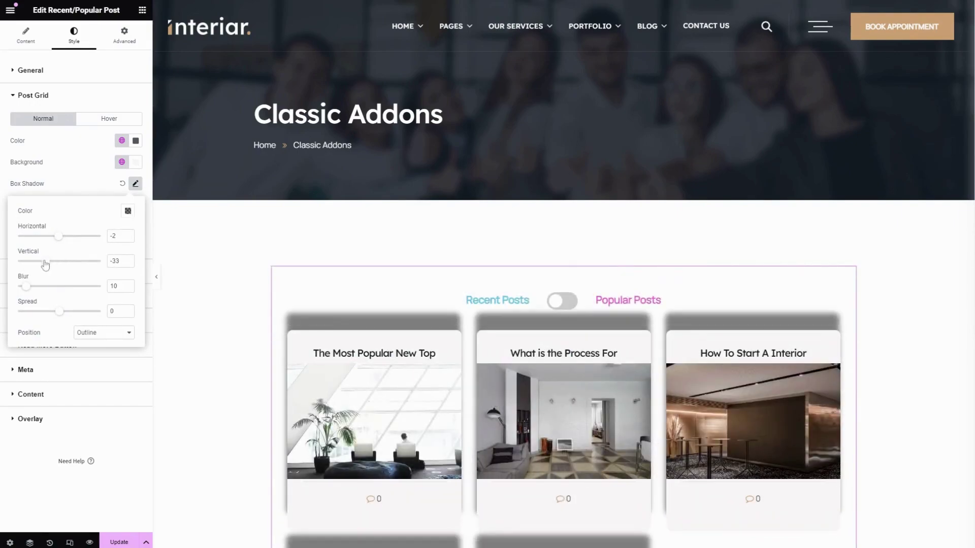
{"action": "left_click", "coordinate": [46, 181]}
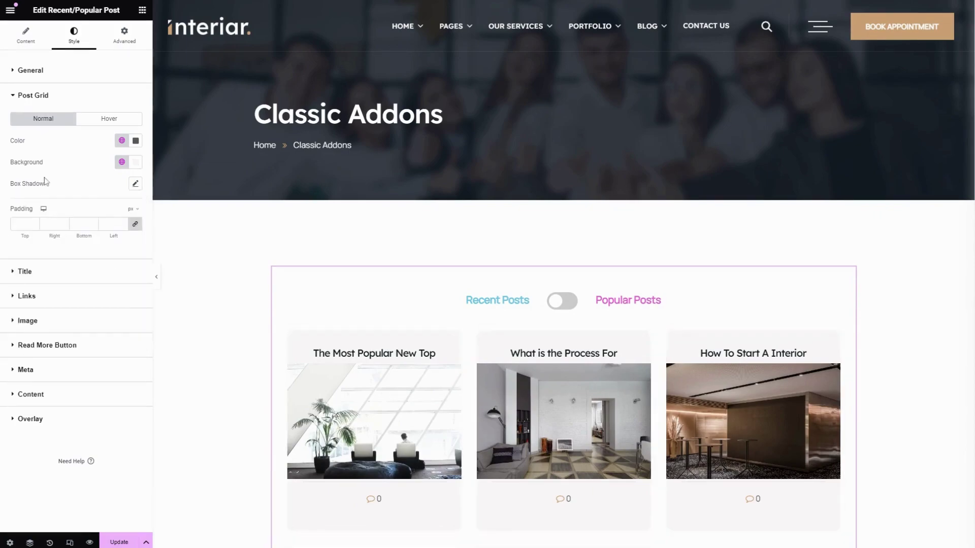
View the post grid's hover style options and set the grid padding to 20 px on all sides
{"action": "left_click", "coordinate": [109, 121]}
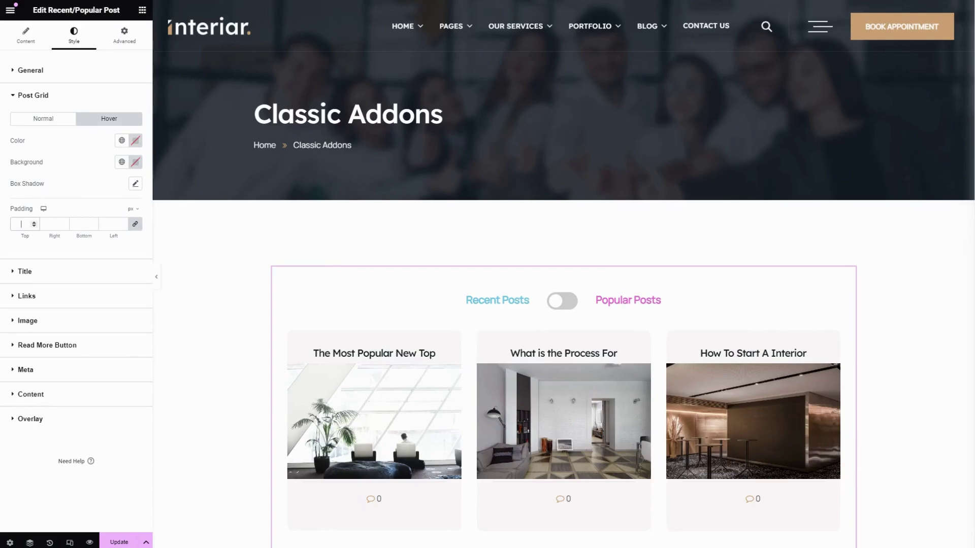
{"action": "type", "text": "10"}
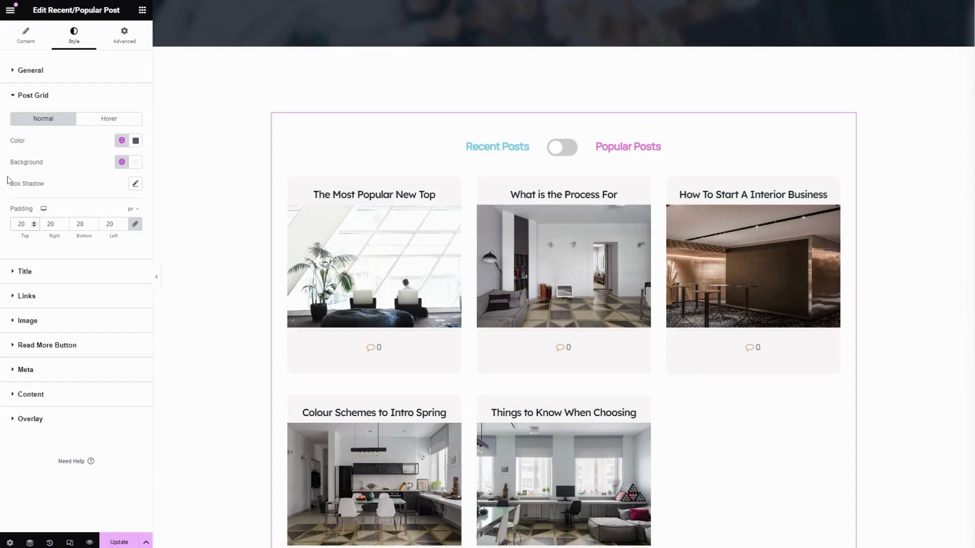
In the title style settings, set the normal post title color to the Secondary global color
{"action": "left_click", "coordinate": [60, 274]}
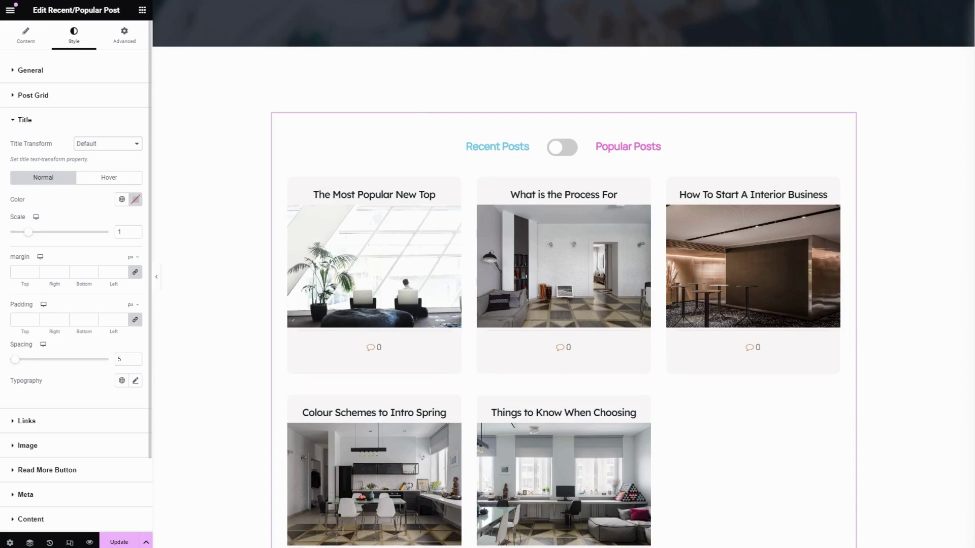
{"action": "left_click", "coordinate": [121, 200]}
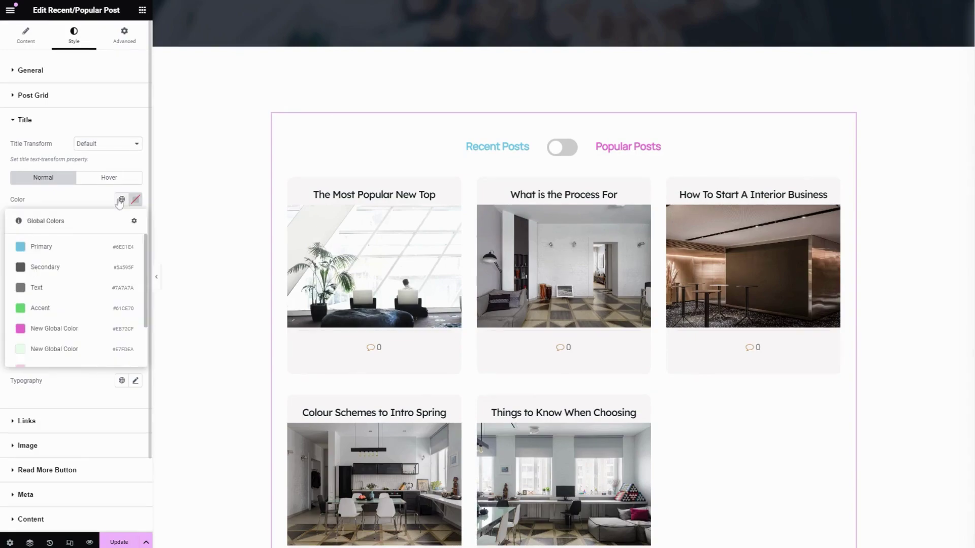
{"action": "left_click", "coordinate": [62, 276]}
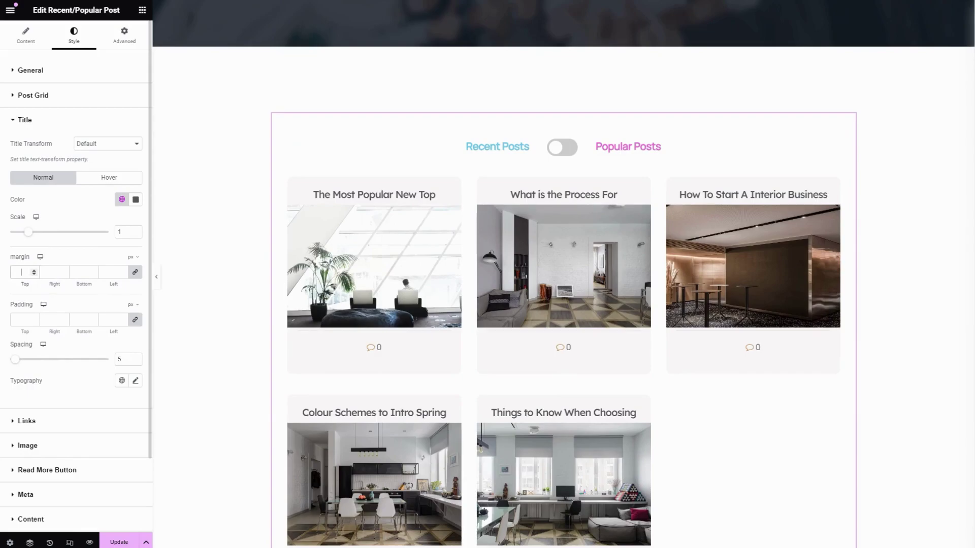
Set the post title margin to 10 px on all sides
{"action": "left_click", "coordinate": [21, 272]}
{"action": "type", "text": "110"}
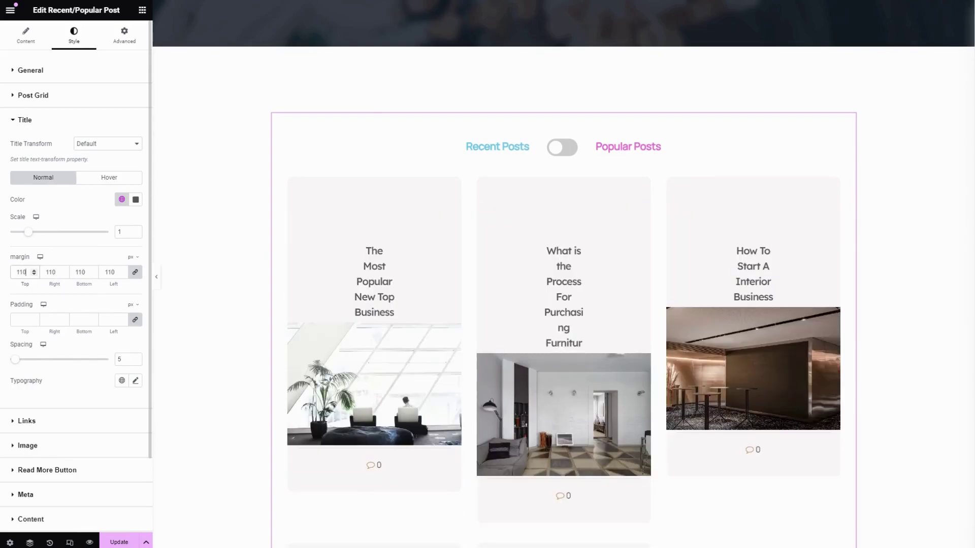
{"action": "key", "text": "BackSpace"}
{"action": "key", "text": "BackSpace"}
{"action": "type", "text": "0"}
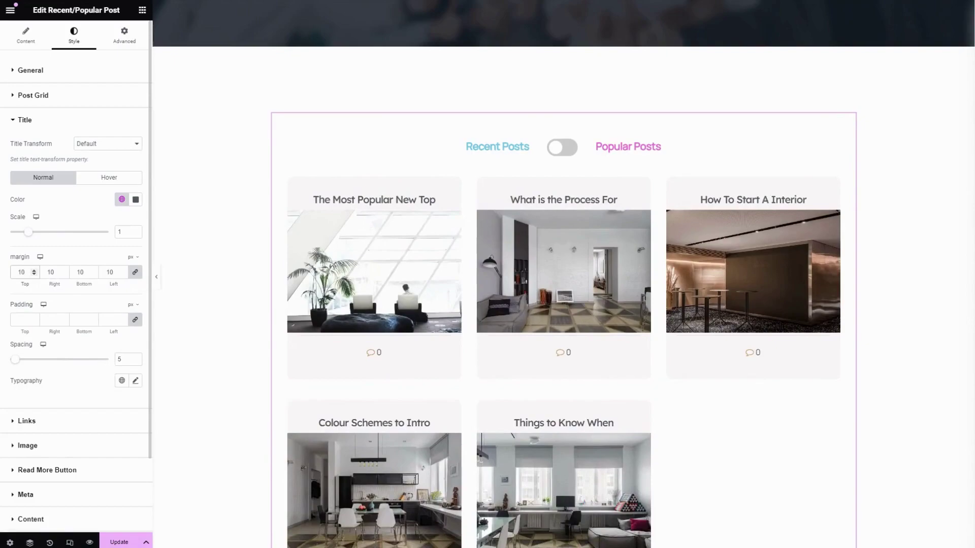
Set the post title padding to 10 px on all sides and the title spacing to 45
{"action": "scroll", "coordinate": [30, 264], "scroll_direction": "down", "scroll_amount": 1}
{"action": "left_click", "coordinate": [21, 268]}
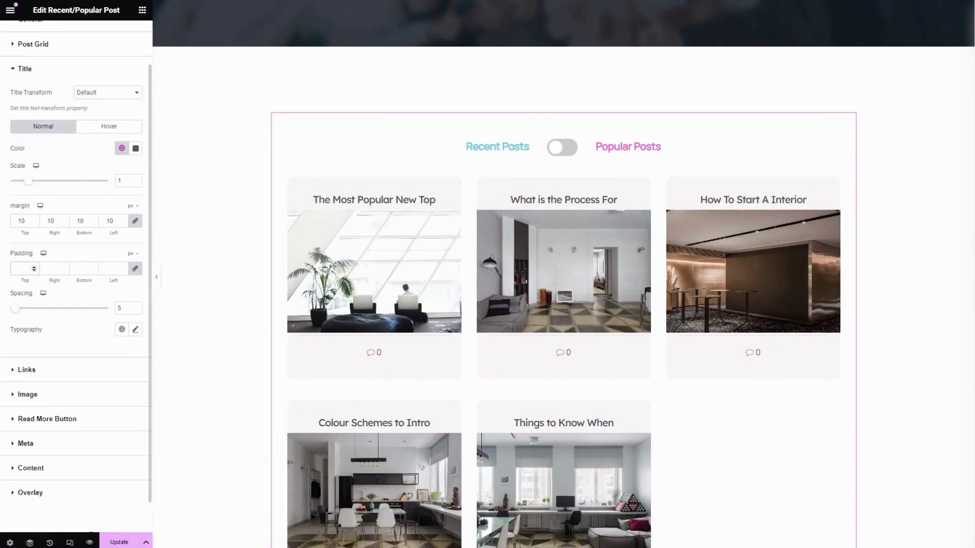
{"action": "type", "text": "10"}
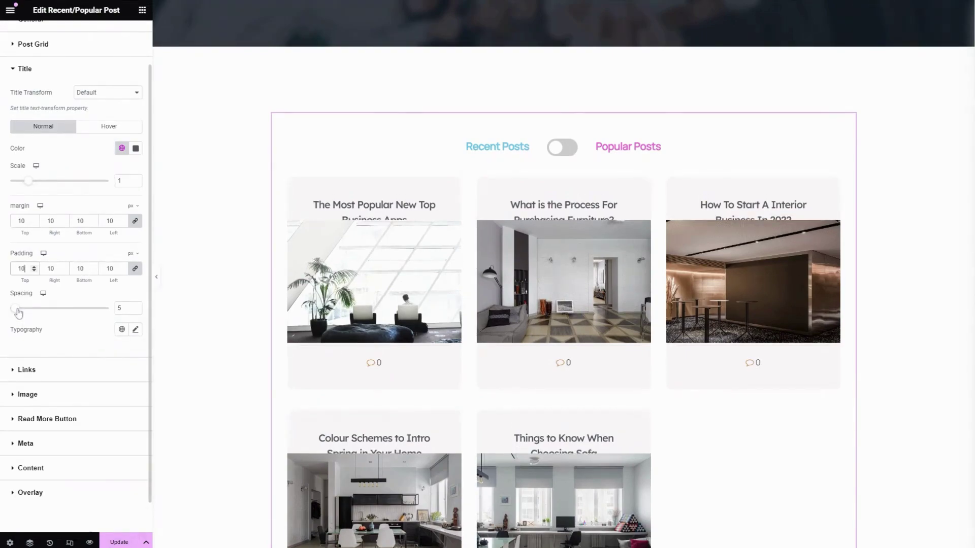
{"action": "left_click_drag", "start_coordinate": [18, 313], "coordinate": [57, 317]}
{"action": "scroll", "coordinate": [57, 317], "scroll_direction": "down", "scroll_amount": 1}
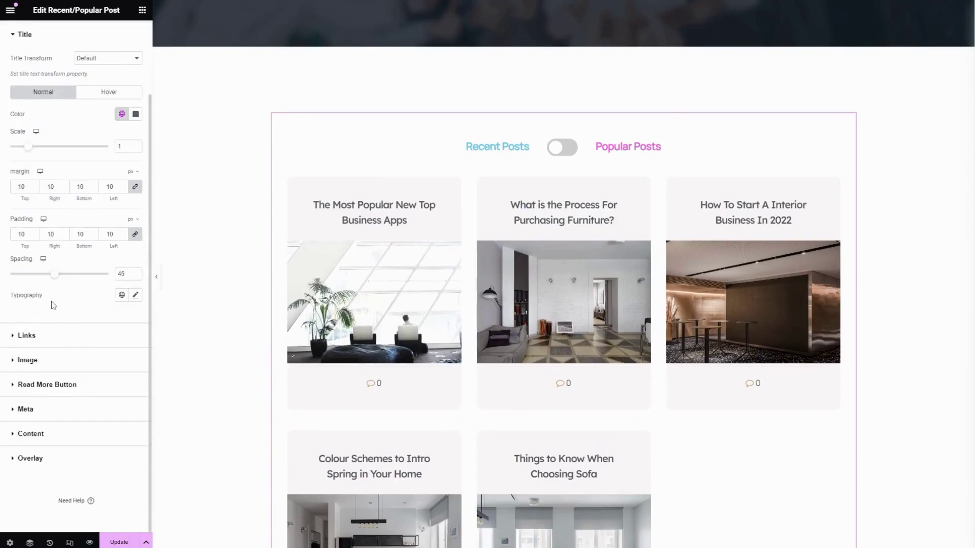
View the post title's typography options, including size, weight, transform, line height and spacing
{"action": "left_click", "coordinate": [134, 296]}
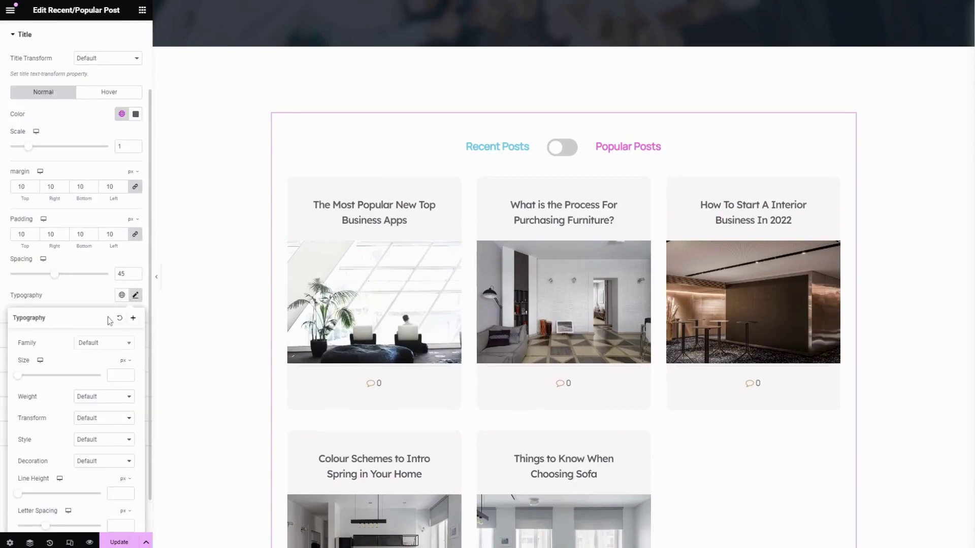
{"action": "scroll", "coordinate": [58, 396], "scroll_direction": "down", "scroll_amount": 1}
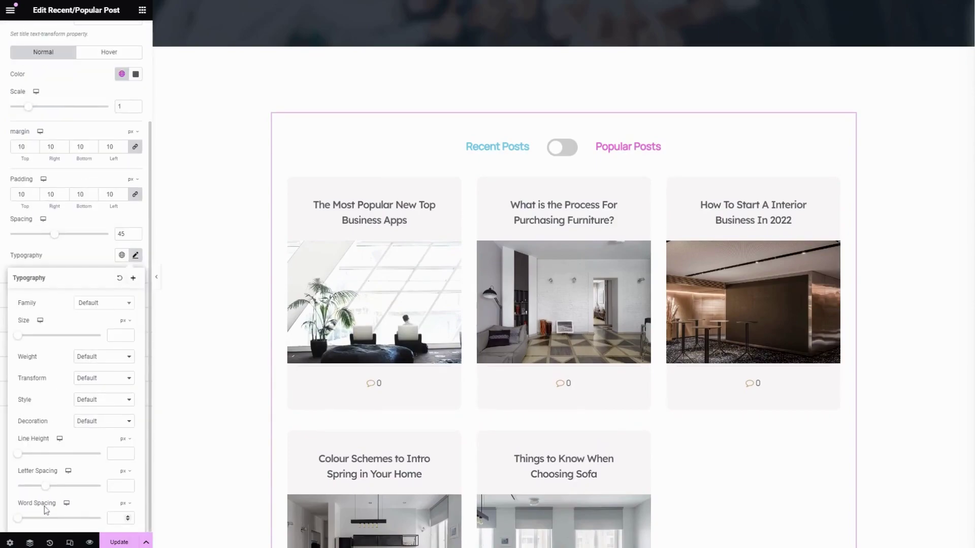
{"action": "left_click", "coordinate": [58, 252]}
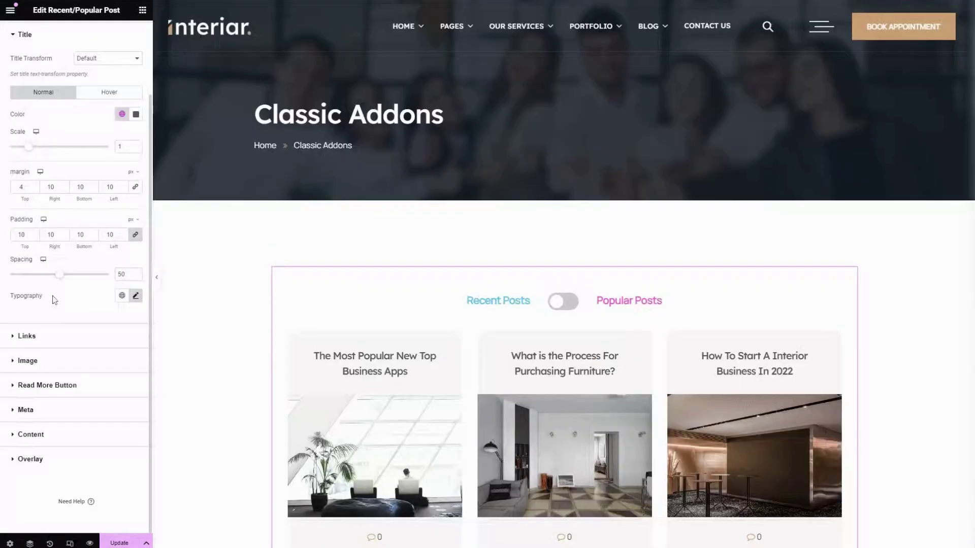
In the link style settings, set the default post links' hover color to the Accent global color
{"action": "left_click", "coordinate": [63, 339]}
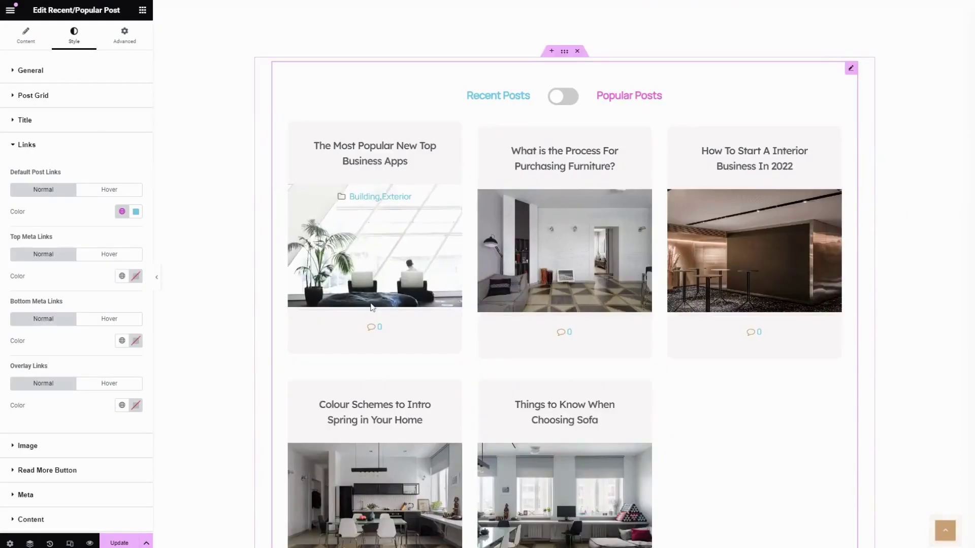
{"action": "left_click", "coordinate": [101, 191]}
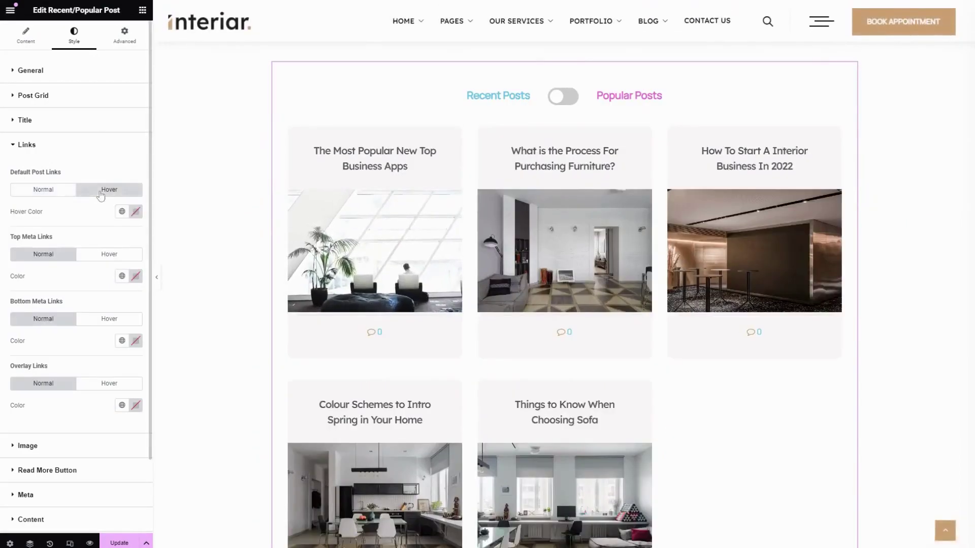
{"action": "left_click", "coordinate": [122, 212]}
{"action": "left_click", "coordinate": [55, 338]}
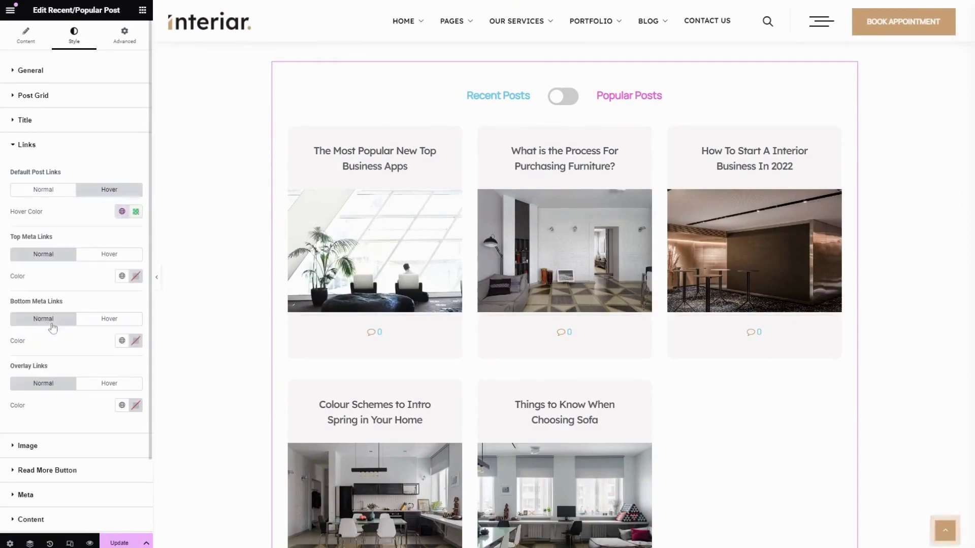
Clear the default post links' normal color and view the top meta links' normal and hover color options
{"action": "left_click", "coordinate": [59, 194]}
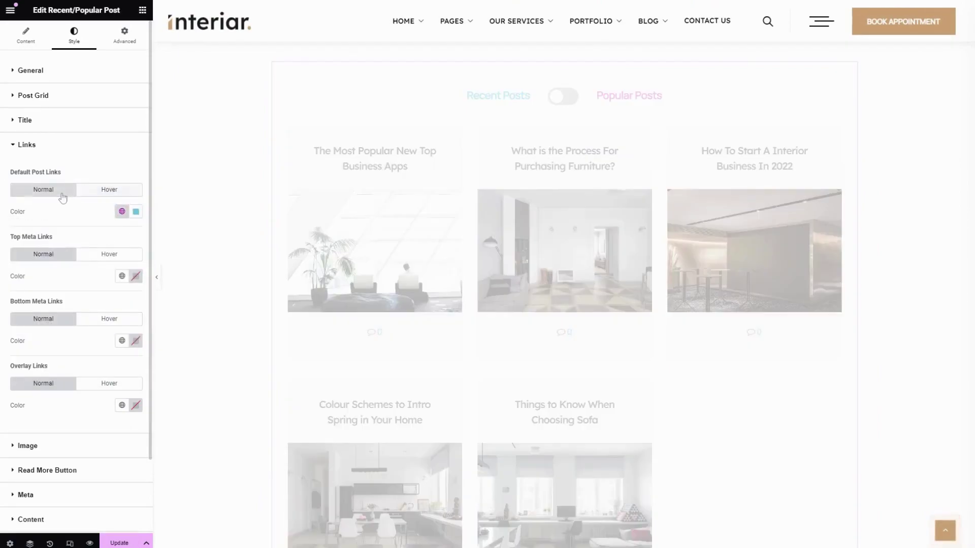
{"action": "left_click", "coordinate": [137, 211]}
{"action": "left_click", "coordinate": [153, 233]}
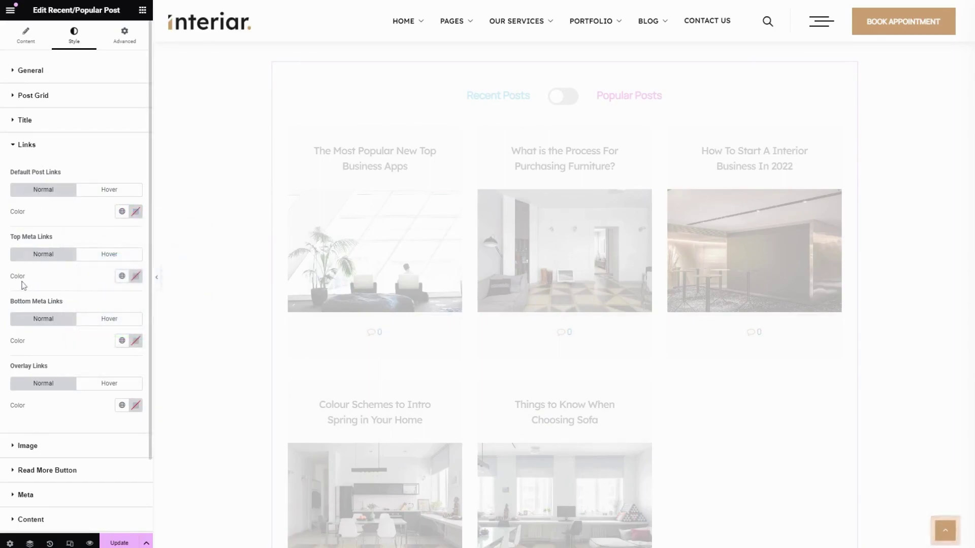
{"action": "left_click", "coordinate": [125, 278]}
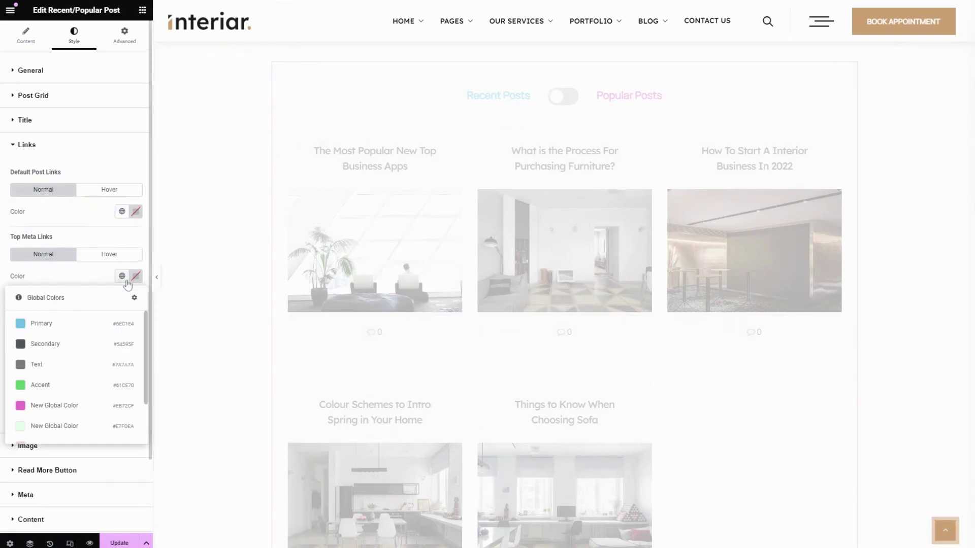
{"action": "scroll", "coordinate": [71, 370], "scroll_direction": "down", "scroll_amount": 3}
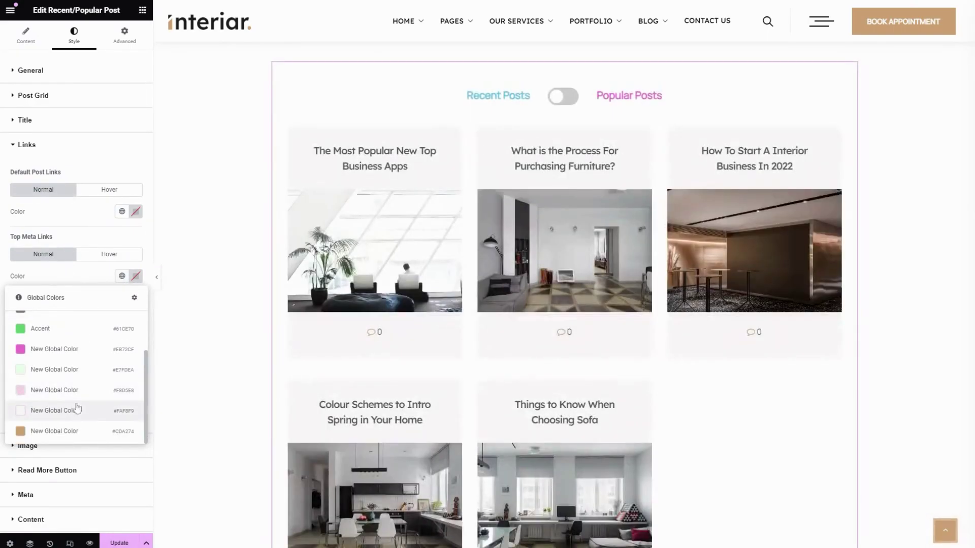
{"action": "left_click", "coordinate": [109, 254]}
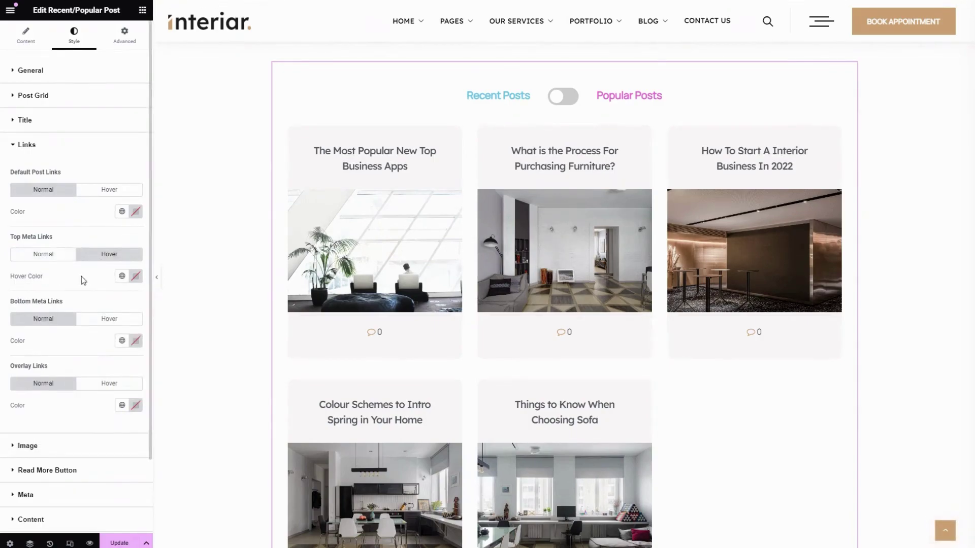
Set the bottom meta links' normal color to the Primary global color and their hover color to Secondary
{"action": "scroll", "coordinate": [26, 258], "scroll_direction": "down", "scroll_amount": 2}
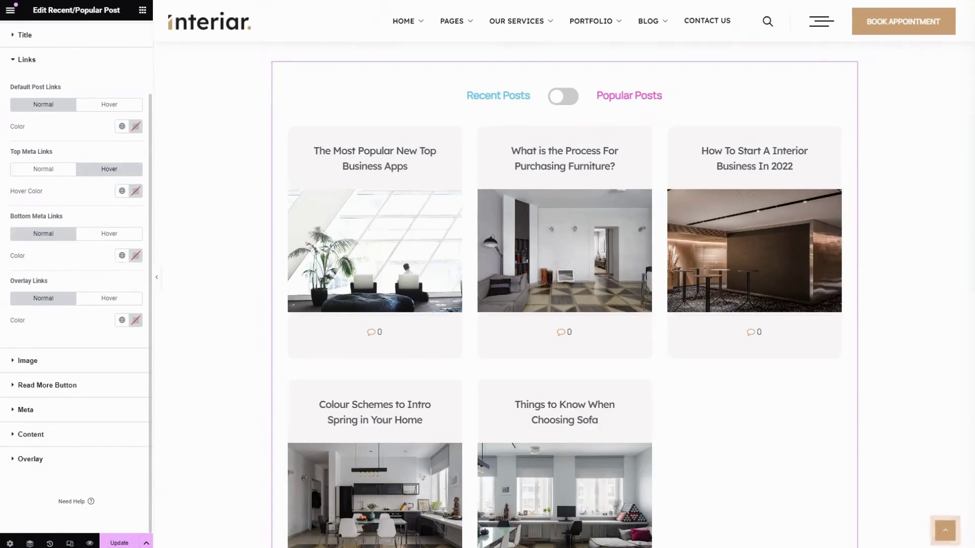
{"action": "left_click", "coordinate": [121, 256]}
{"action": "left_click", "coordinate": [60, 303]}
{"action": "left_click", "coordinate": [109, 233]}
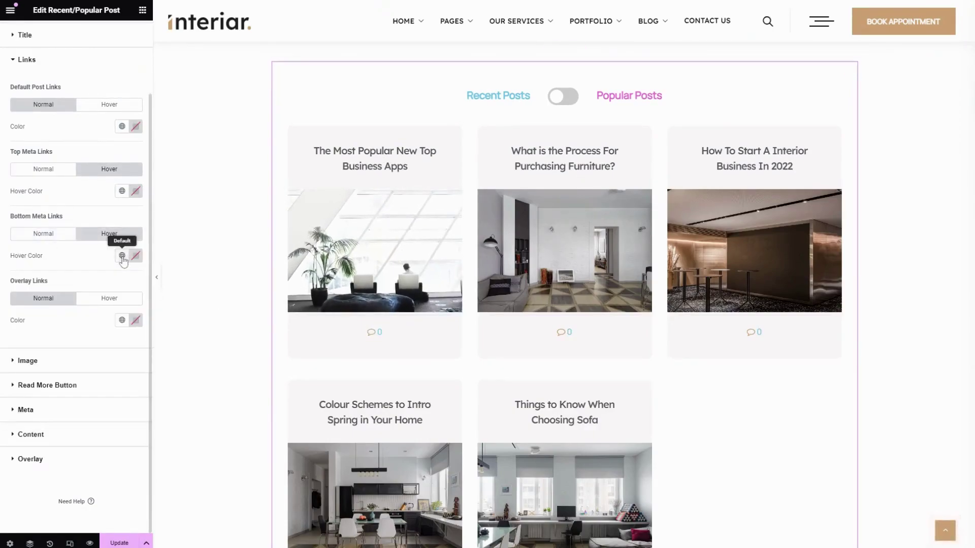
{"action": "left_click", "coordinate": [121, 255]}
{"action": "left_click", "coordinate": [55, 322]}
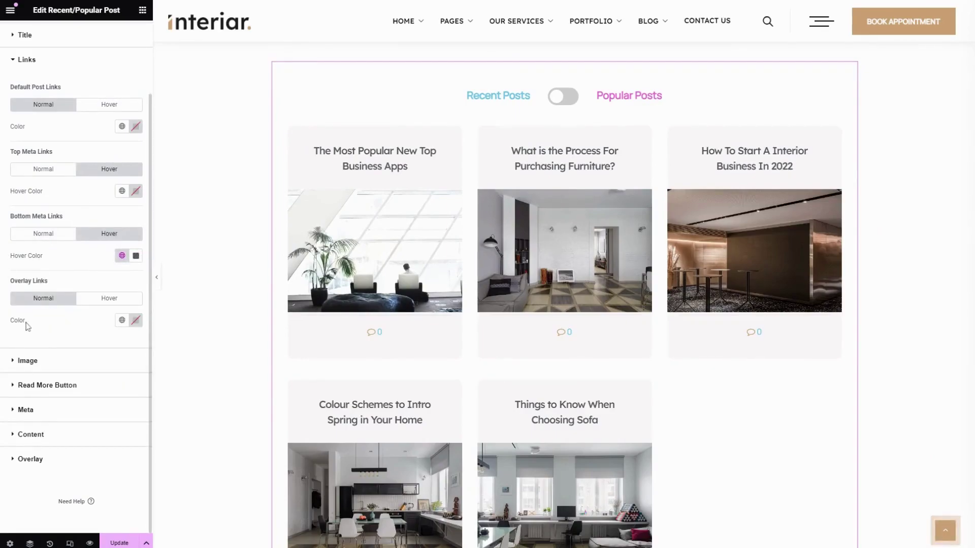
Set the overlay links' normal color to the Primary global color and their hover color to Secondary
{"action": "left_click", "coordinate": [122, 320]}
{"action": "left_click", "coordinate": [60, 368]}
{"action": "left_click", "coordinate": [119, 303]}
{"action": "left_click", "coordinate": [122, 320]}
{"action": "scroll", "coordinate": [60, 429], "scroll_direction": "down", "scroll_amount": 2}
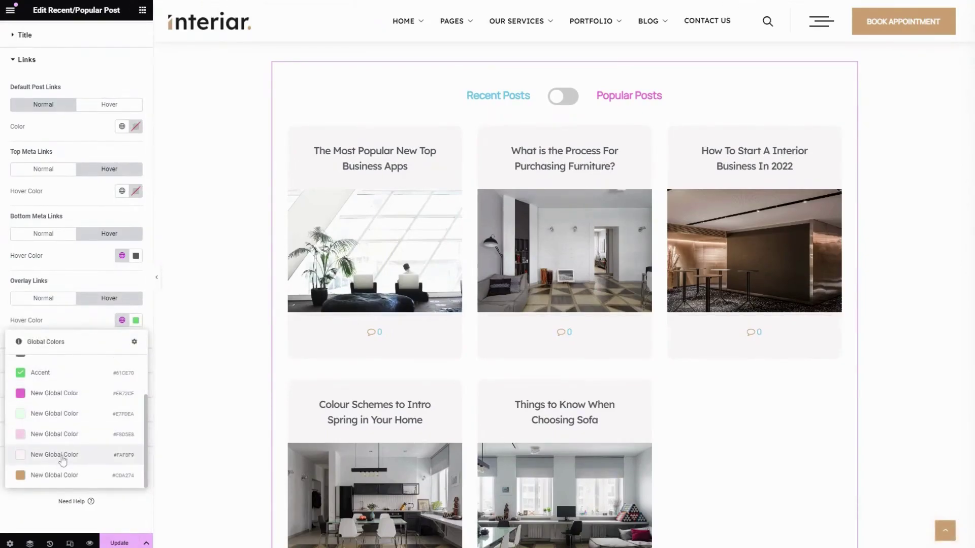
{"action": "scroll", "coordinate": [62, 458], "scroll_direction": "up", "scroll_amount": 2}
{"action": "left_click", "coordinate": [59, 388]}
Give the post images the Rounded style, with the resize option enabled, image size 100 and image spacing 0
{"action": "left_click", "coordinate": [41, 362]}
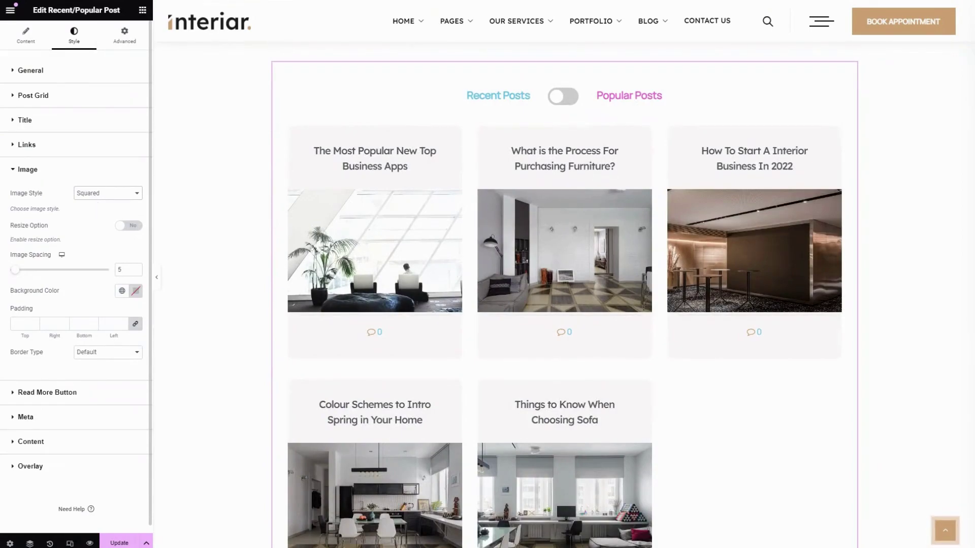
{"action": "key", "text": "Down"}
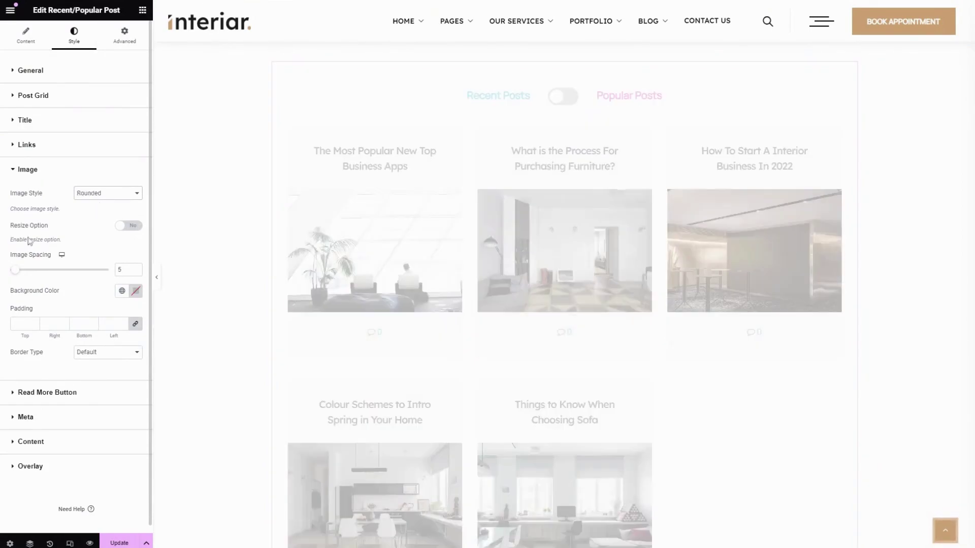
{"action": "left_click", "coordinate": [133, 226]}
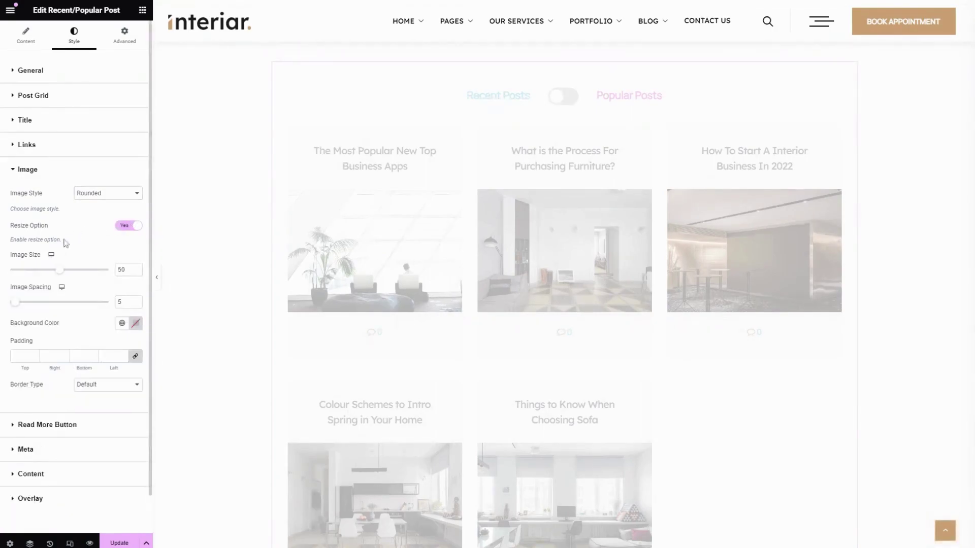
{"action": "left_click_drag", "start_coordinate": [59, 271], "coordinate": [109, 282]}
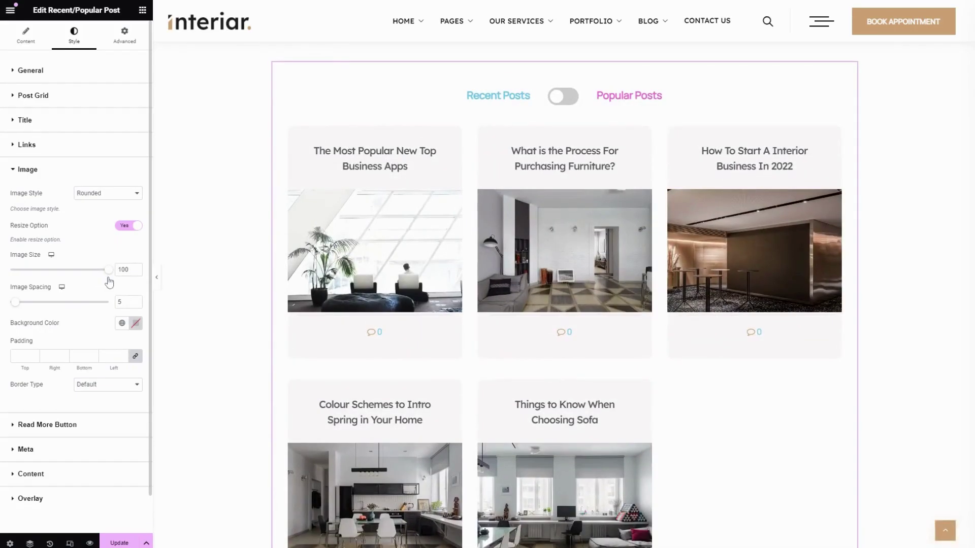
{"action": "mouse_move", "coordinate": [15, 302]}
{"action": "left_mouse_down"}
{"action": "mouse_move", "coordinate": [76, 311]}
{"action": "mouse_move", "coordinate": [12, 312]}
{"action": "left_mouse_up"}
Set the post image background color to the near-white global color #FAF8F9
{"action": "scroll", "coordinate": [20, 310], "scroll_direction": "down", "scroll_amount": 1}
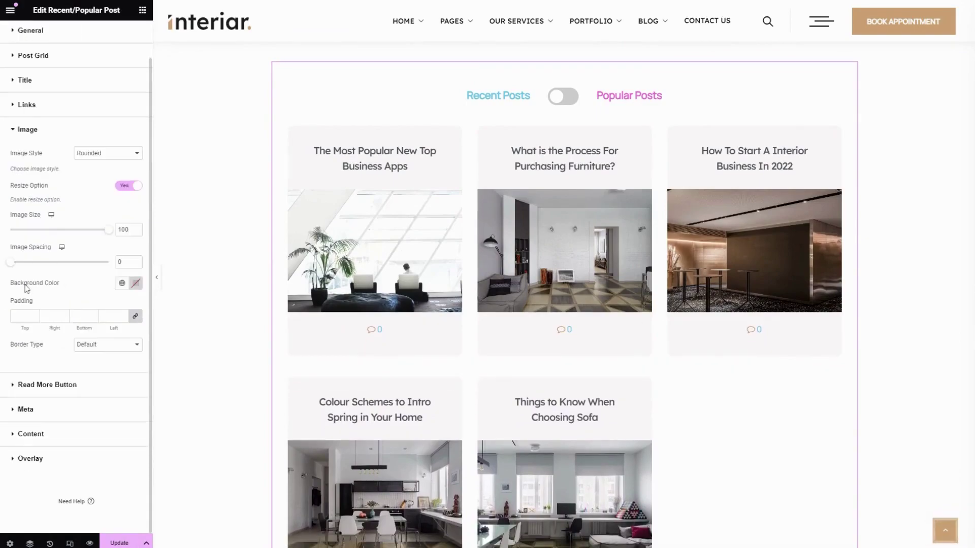
{"action": "left_click", "coordinate": [122, 283]}
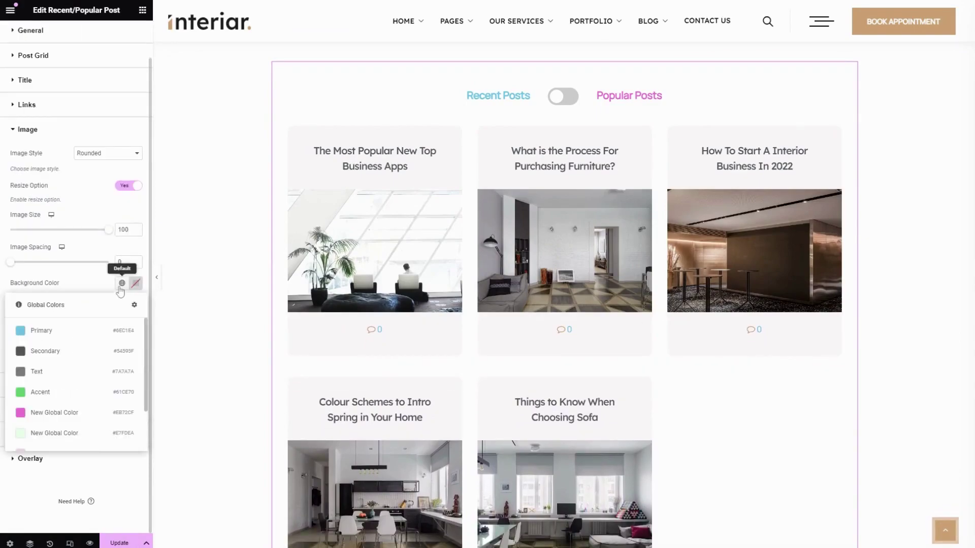
{"action": "scroll", "coordinate": [64, 424], "scroll_direction": "down", "scroll_amount": 3}
{"action": "left_click", "coordinate": [68, 420]}
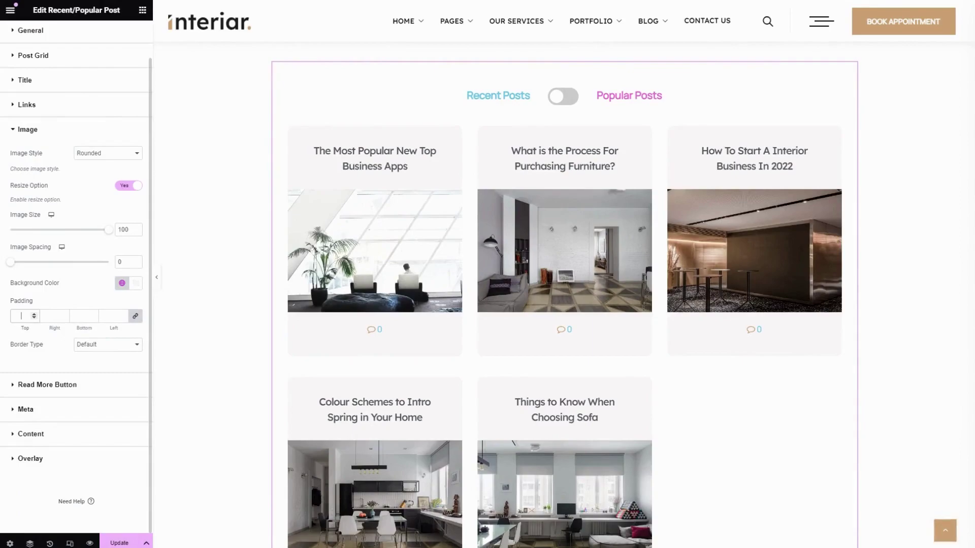
Set the post image padding to 0 on all sides, and try a Double border before restoring the Default border type
{"action": "type", "text": "10"}
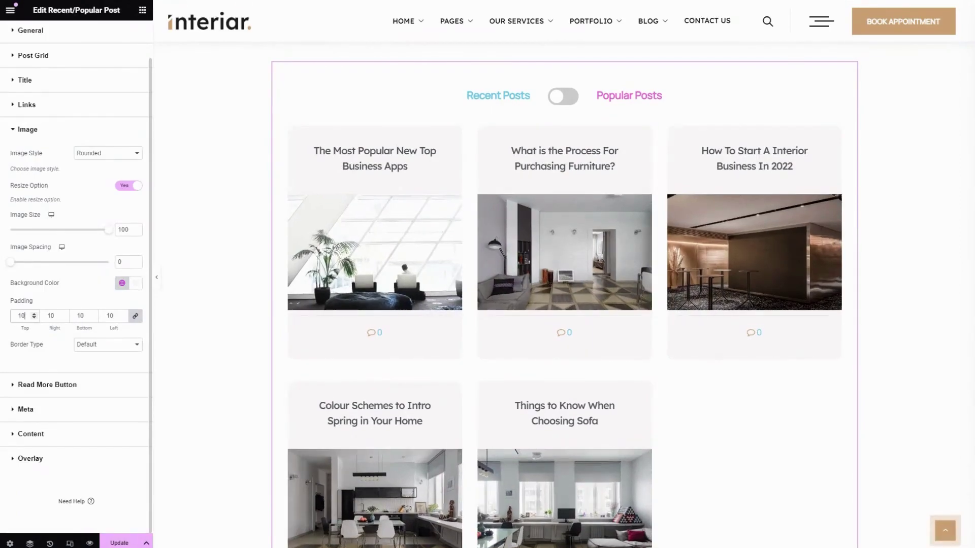
{"action": "key", "text": "BackSpace"}
{"action": "key", "text": "BackSpace"}
{"action": "type", "text": "0"}
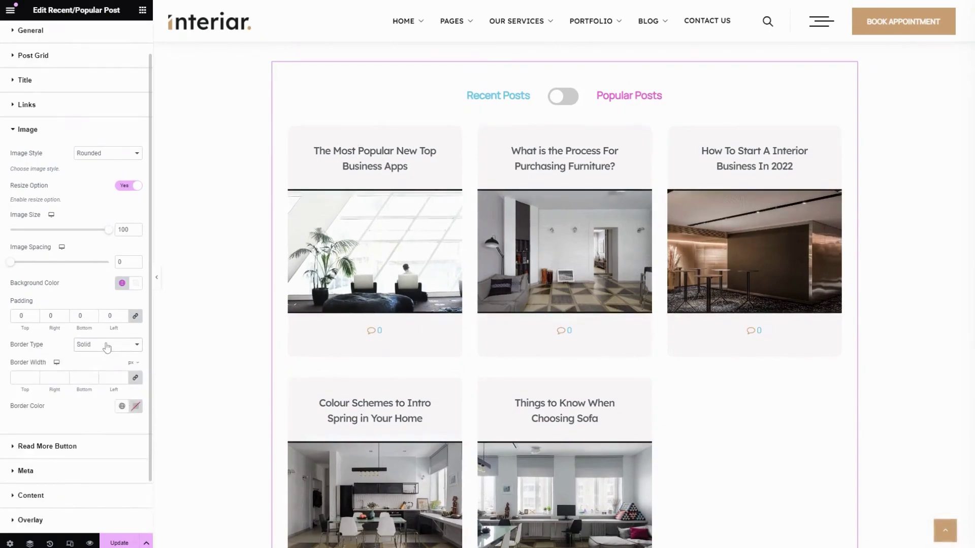
{"action": "left_click", "coordinate": [101, 388]}
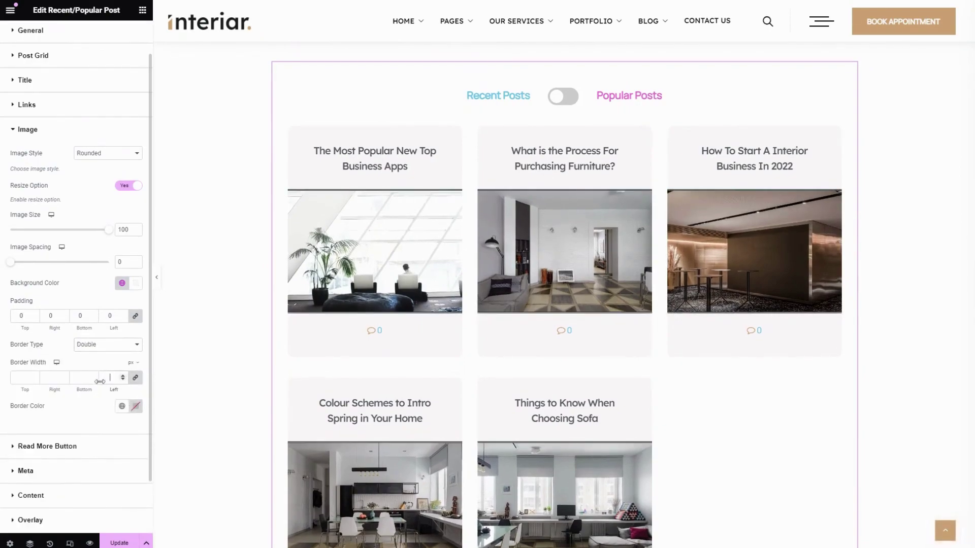
{"action": "left_click", "coordinate": [98, 355]}
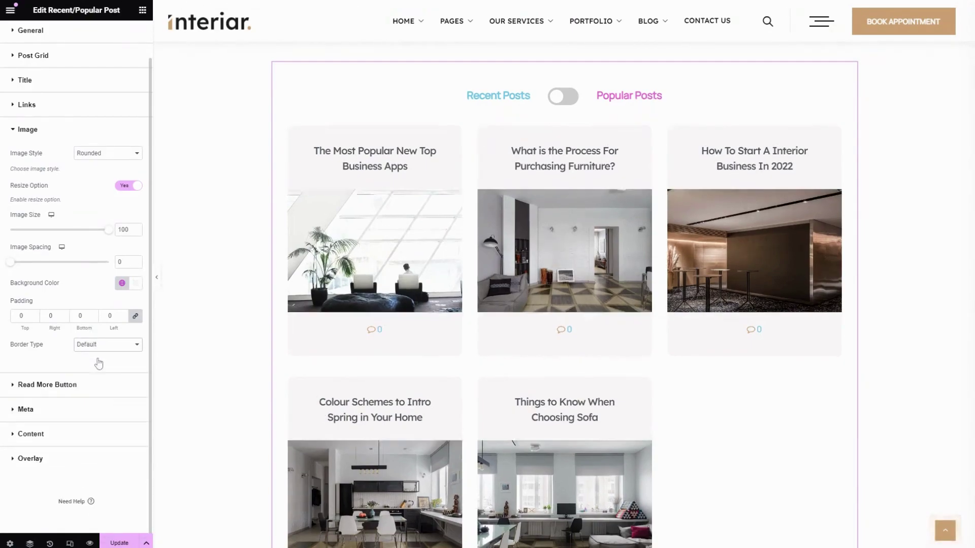
In the Read More button style settings, view the text shadow options and set the text transform to Lower Case
{"action": "left_click", "coordinate": [51, 392]}
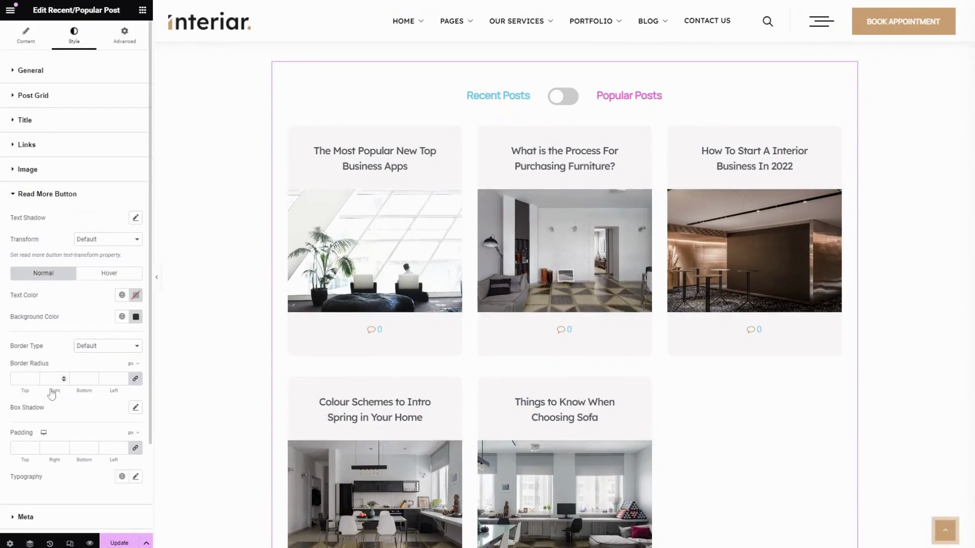
{"action": "left_click", "coordinate": [136, 218]}
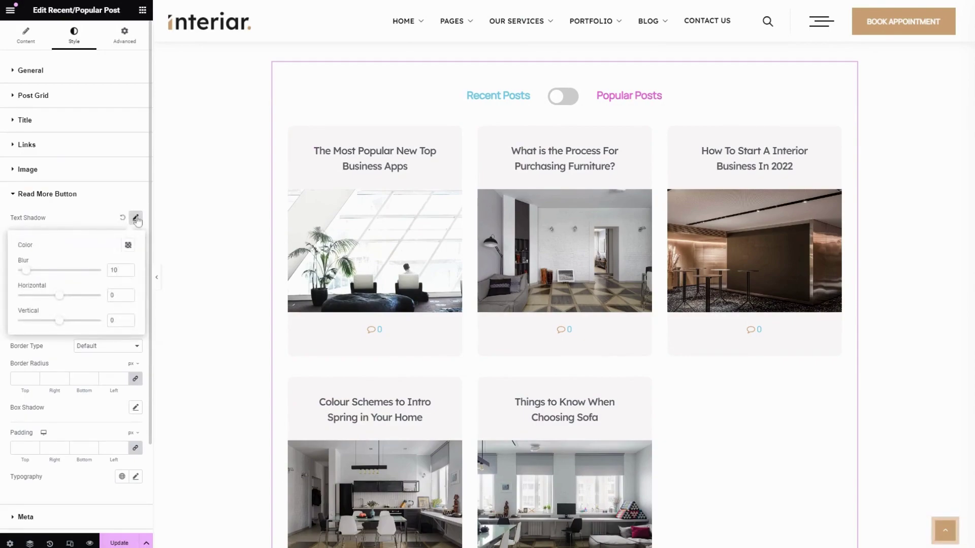
{"action": "left_click", "coordinate": [65, 221]}
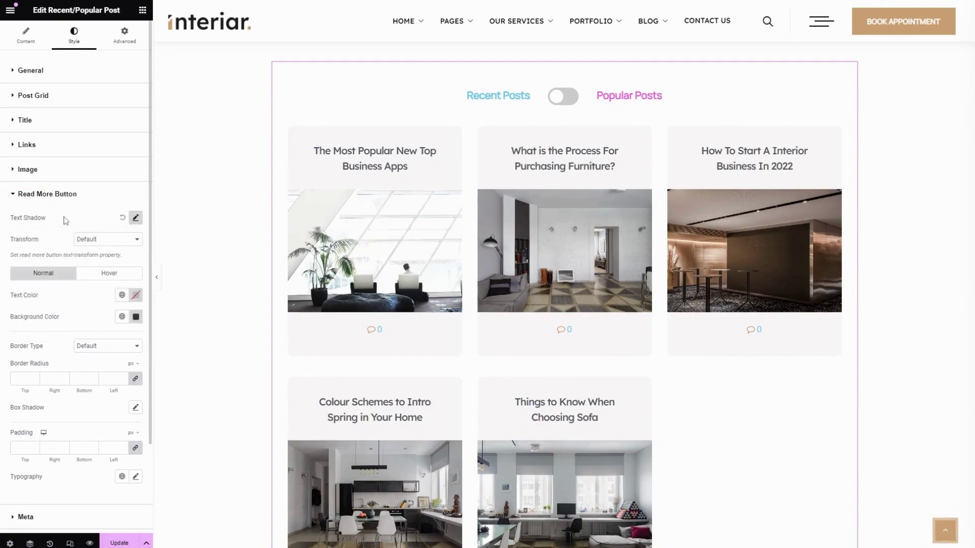
{"action": "left_click", "coordinate": [108, 251]}
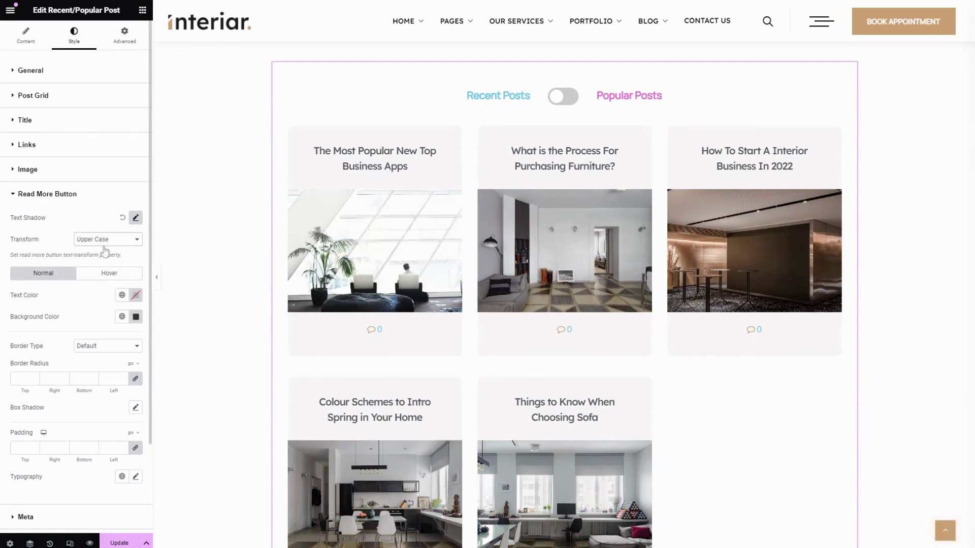
{"action": "left_click", "coordinate": [113, 269]}
Examine the Read More button's normal and hover styles, background color choices and box shadow options
{"action": "scroll", "coordinate": [57, 248], "scroll_direction": "down", "scroll_amount": 2}
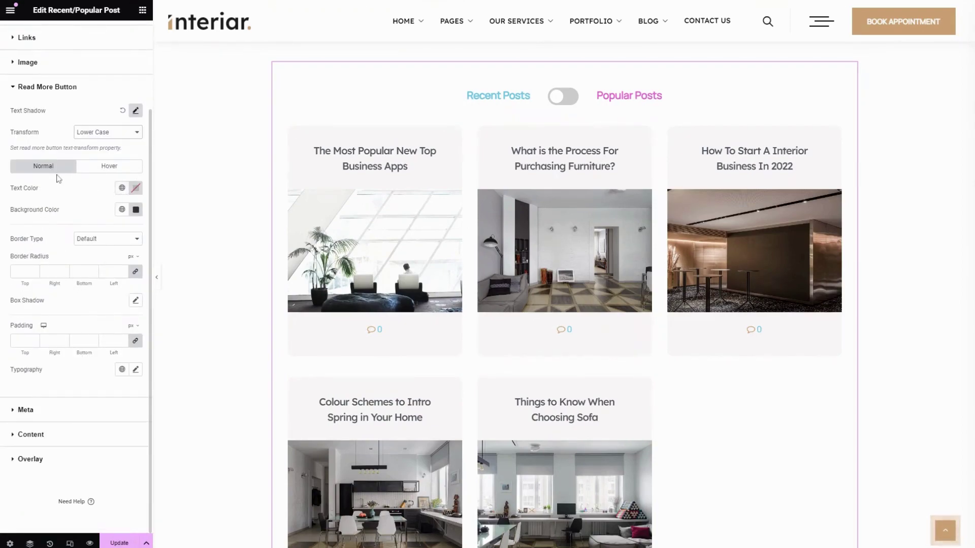
{"action": "left_click", "coordinate": [109, 166]}
{"action": "left_click", "coordinate": [52, 169]}
{"action": "left_click", "coordinate": [122, 209]}
{"action": "left_click", "coordinate": [79, 193]}
{"action": "left_click", "coordinate": [135, 301]}
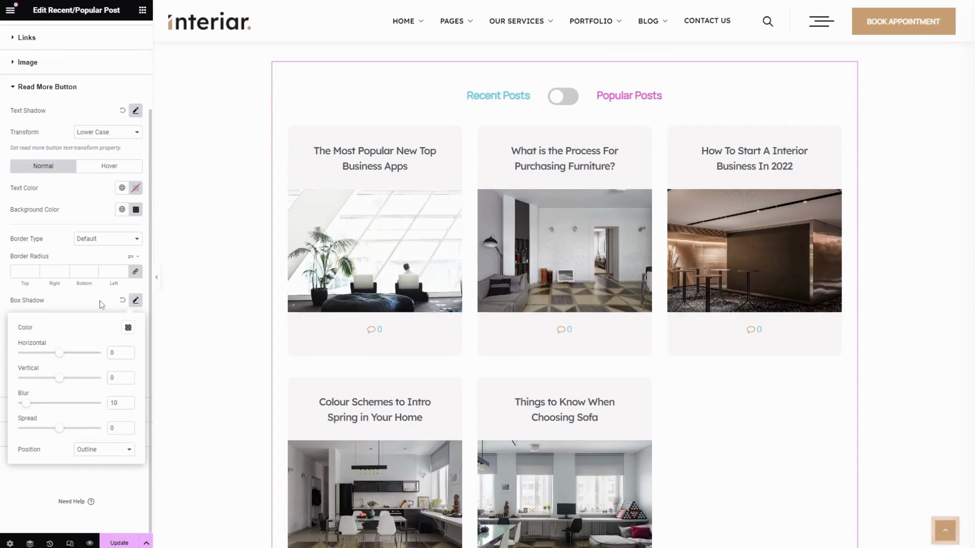
Set the Read More button padding to 0 on all sides and view its typography options
{"action": "left_click", "coordinate": [72, 305]}
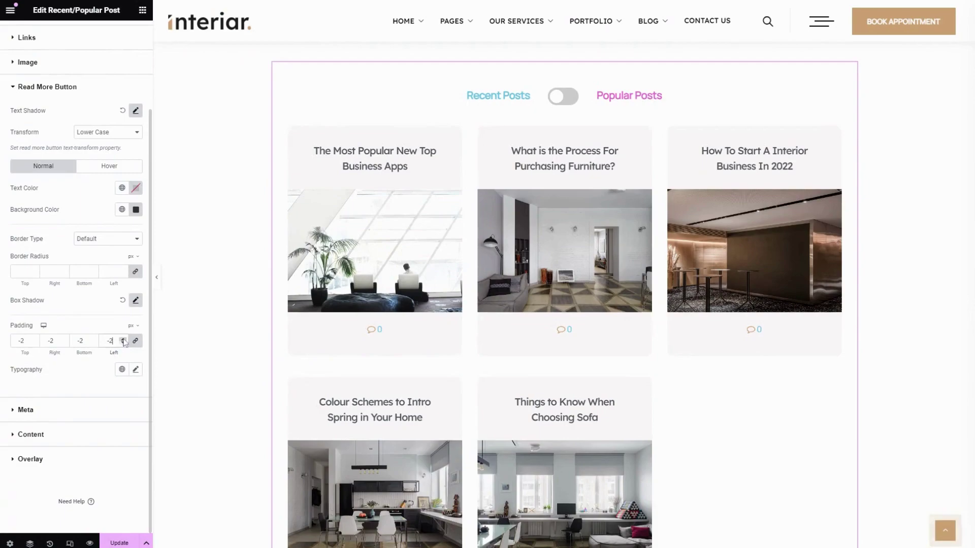
{"action": "left_click", "coordinate": [136, 369]}
{"action": "scroll", "coordinate": [61, 350], "scroll_direction": "down", "scroll_amount": 2}
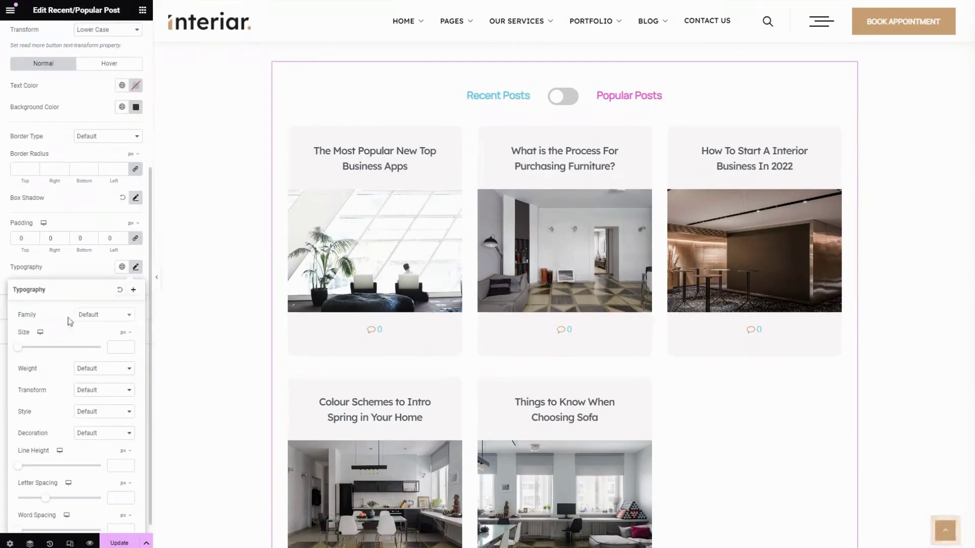
{"action": "scroll", "coordinate": [92, 431], "scroll_direction": "down", "scroll_amount": 1}
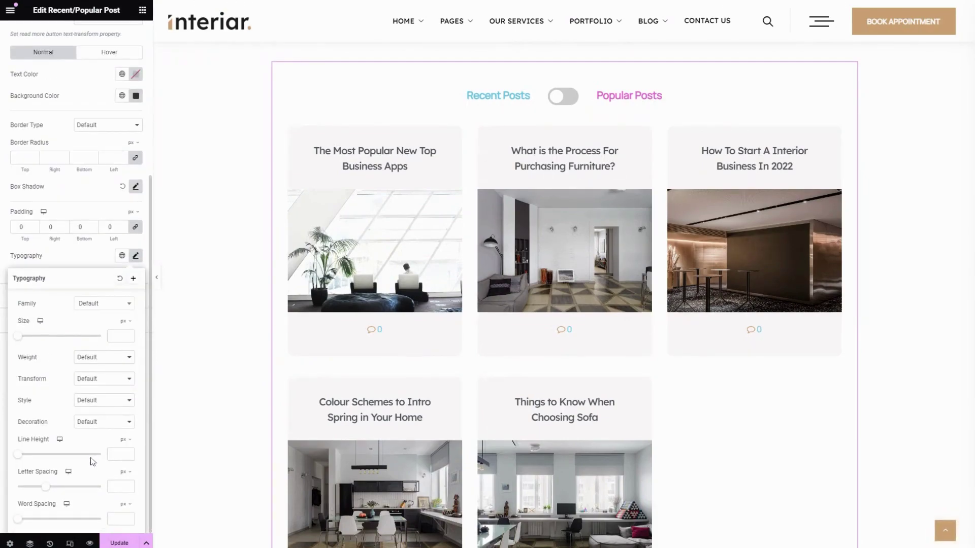
{"action": "left_click", "coordinate": [72, 265]}
In the Meta style settings, view the top meta typography options and set the top meta spacing to 3
{"action": "left_click", "coordinate": [63, 415]}
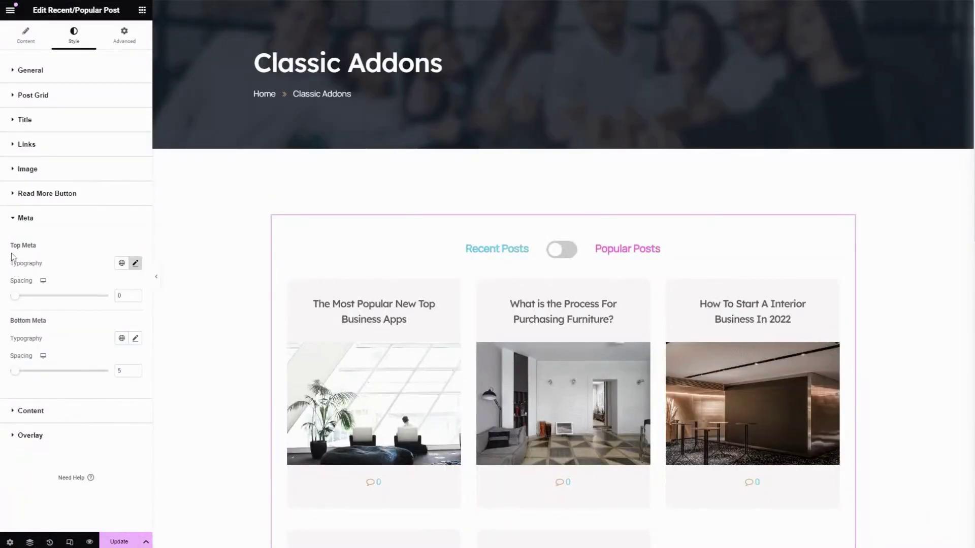
{"action": "left_click", "coordinate": [135, 263]}
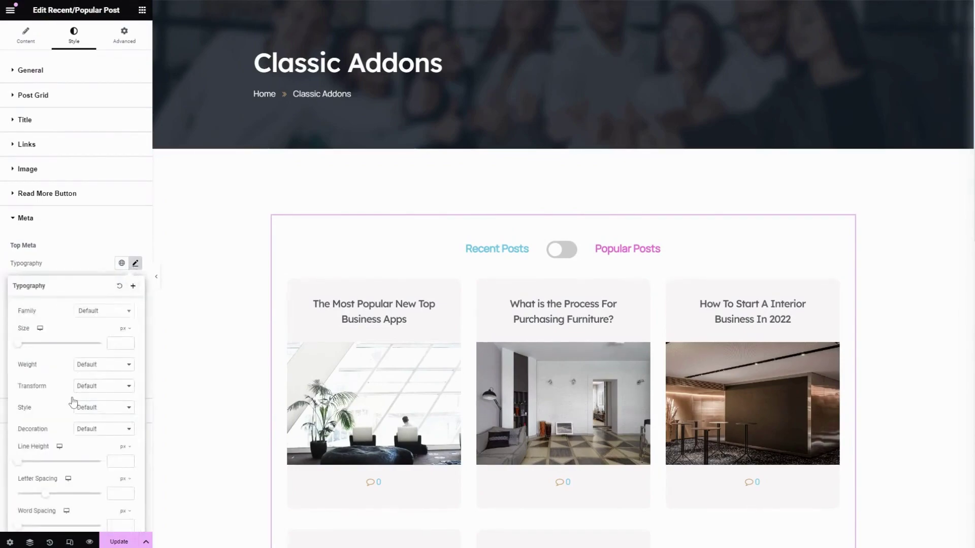
{"action": "scroll", "coordinate": [82, 495], "scroll_direction": "down", "scroll_amount": 1}
{"action": "left_click", "coordinate": [94, 237]}
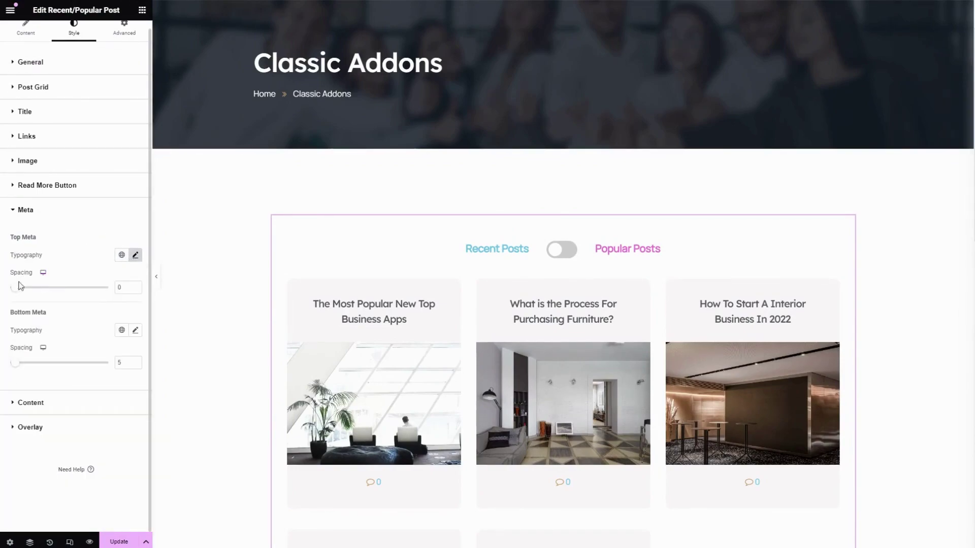
{"action": "scroll", "coordinate": [31, 294], "scroll_direction": "up", "scroll_amount": 1}
{"action": "mouse_move", "coordinate": [31, 293]}
{"action": "left_mouse_down"}
{"action": "mouse_move", "coordinate": [49, 294]}
{"action": "mouse_move", "coordinate": [12, 294]}
{"action": "left_mouse_up"}
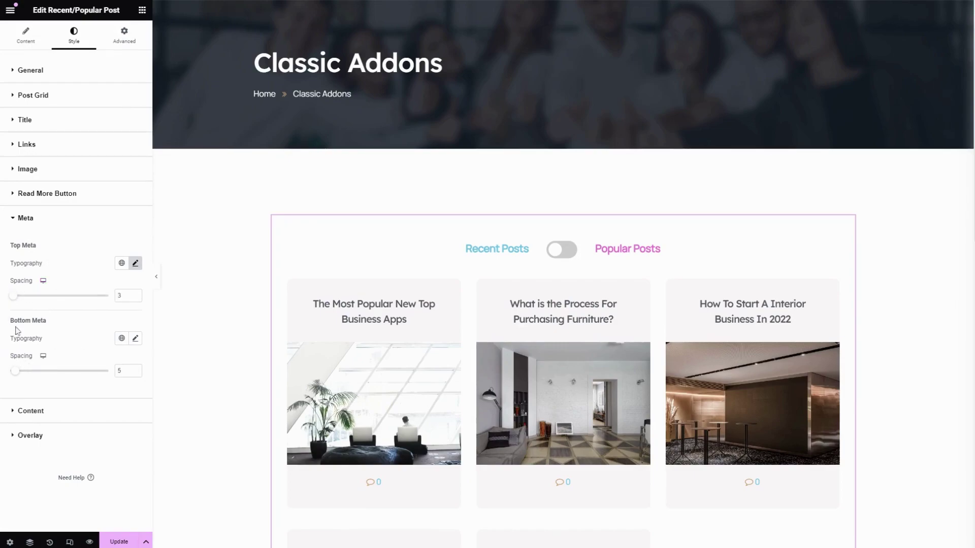
View the bottom meta typography options, try a bottom meta spacing of 57, and reduce it to near the minimum
{"action": "left_click", "coordinate": [135, 338]}
{"action": "scroll", "coordinate": [110, 407], "scroll_direction": "down", "scroll_amount": 2}
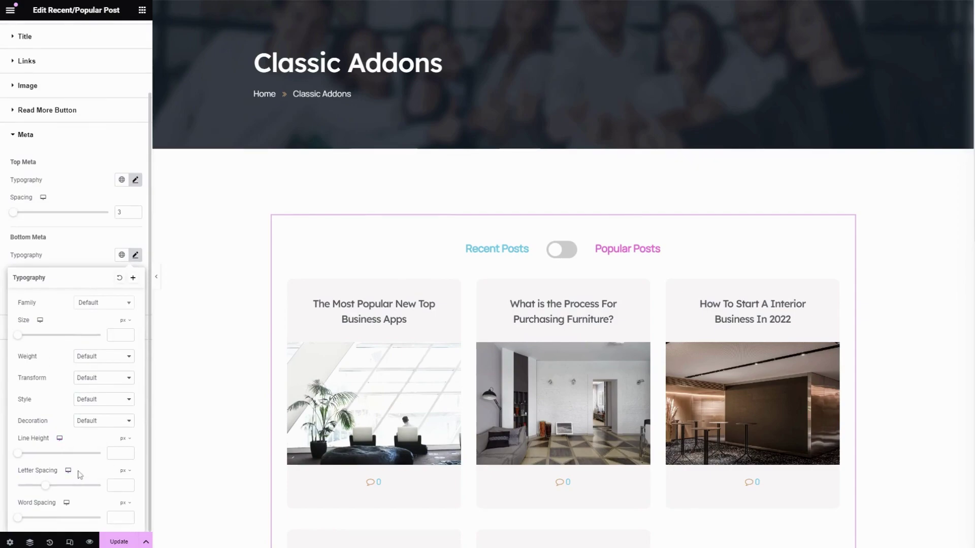
{"action": "left_click", "coordinate": [73, 247]}
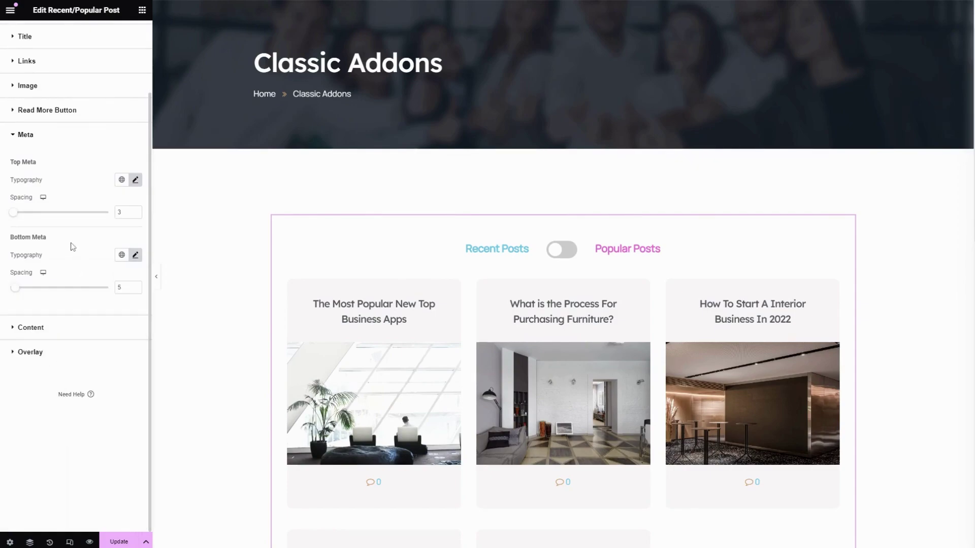
{"action": "left_click_drag", "start_coordinate": [15, 288], "coordinate": [66, 288]}
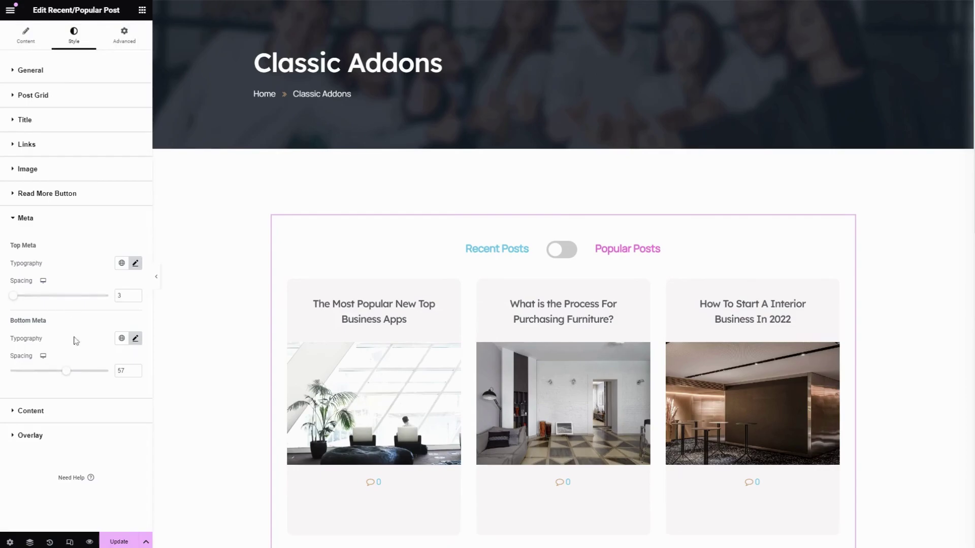
{"action": "left_click_drag", "start_coordinate": [68, 379], "coordinate": [3, 378]}
{"action": "scroll", "coordinate": [262, 326], "scroll_direction": "down", "scroll_amount": 3}
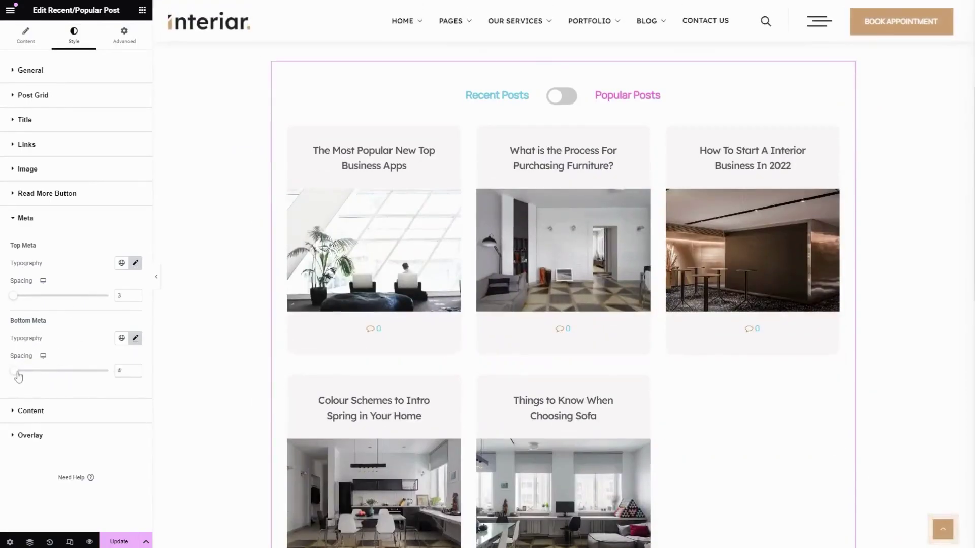
In the Content style settings, examine the global color choices and the typography options for the normal state
{"action": "left_click", "coordinate": [73, 413]}
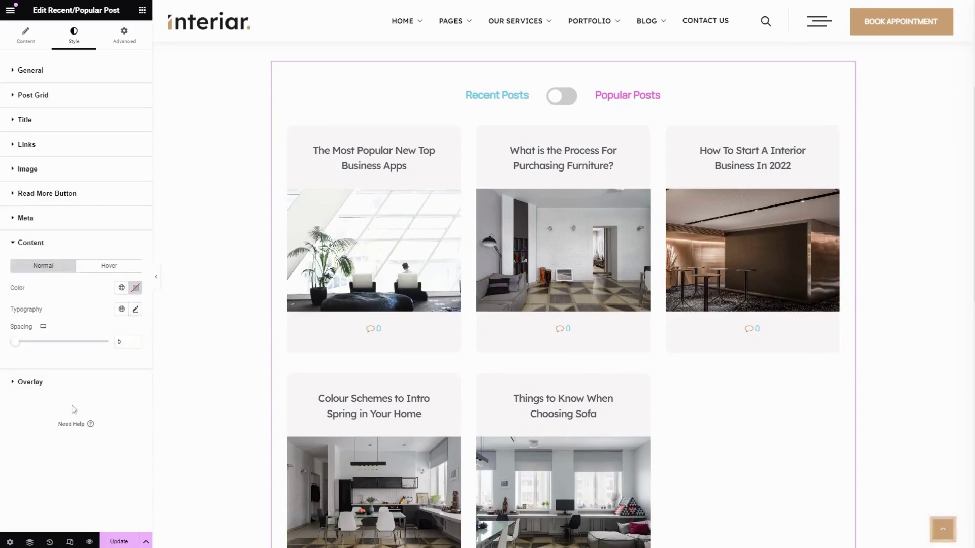
{"action": "left_click", "coordinate": [121, 289]}
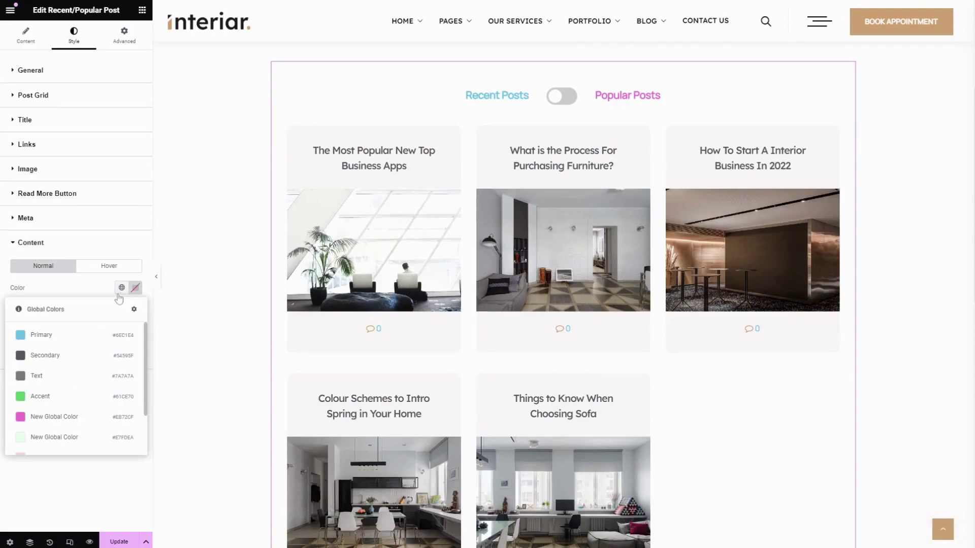
{"action": "left_click", "coordinate": [102, 291]}
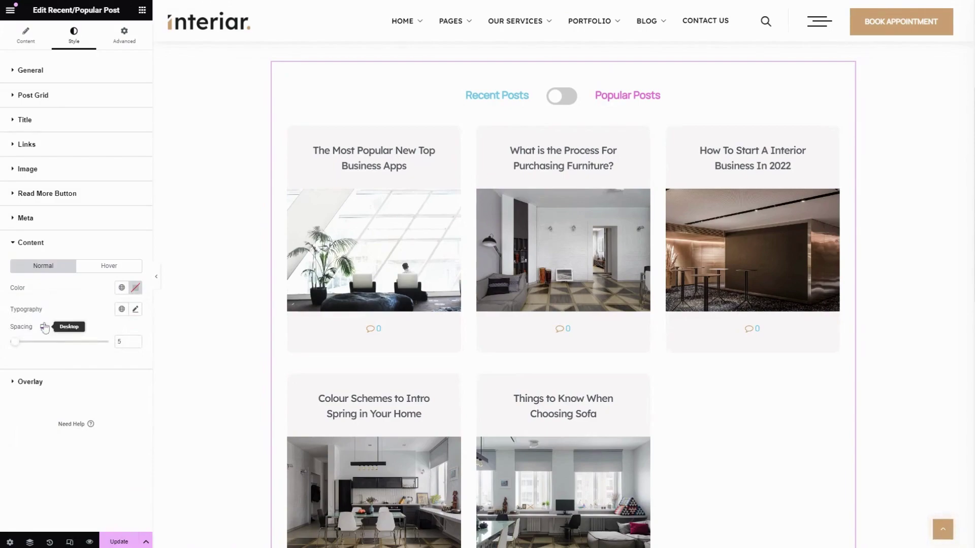
{"action": "left_click", "coordinate": [135, 310]}
{"action": "scroll", "coordinate": [92, 432], "scroll_direction": "down", "scroll_amount": 1}
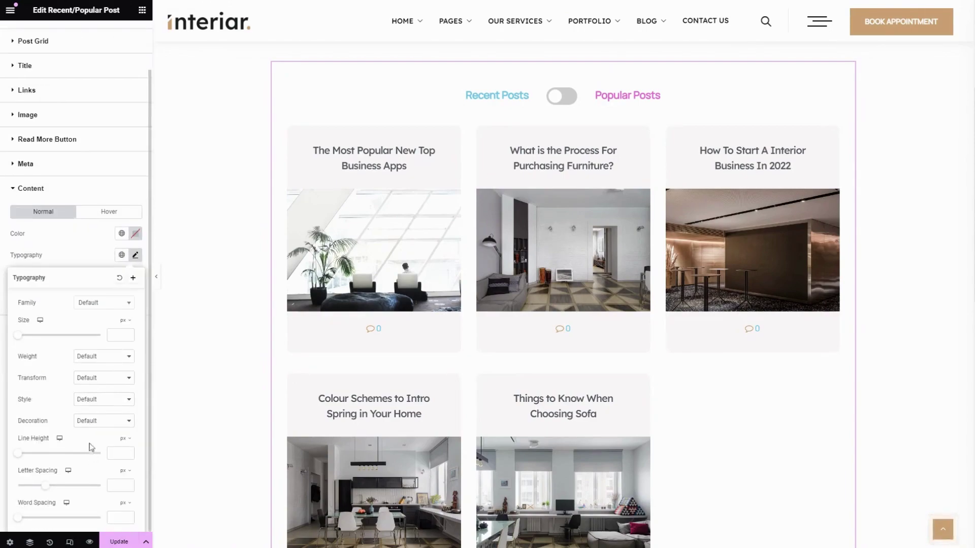
{"action": "left_click", "coordinate": [72, 250]}
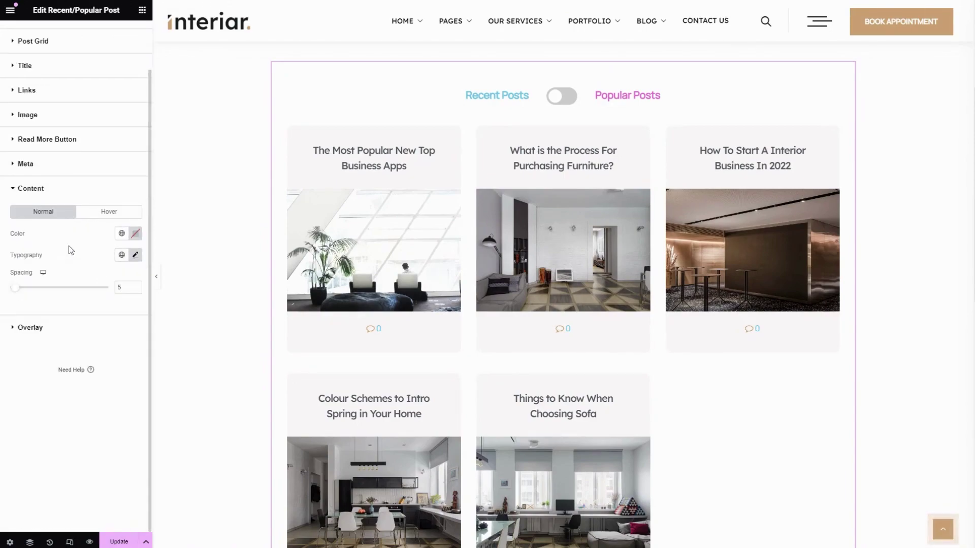
Set the content spacing to 1 and check the content's hover state options
{"action": "left_click_drag", "start_coordinate": [19, 293], "coordinate": [30, 288]}
{"action": "scroll", "coordinate": [33, 290], "scroll_direction": "up", "scroll_amount": 1}
{"action": "left_click_drag", "start_coordinate": [36, 343], "coordinate": [11, 343]}
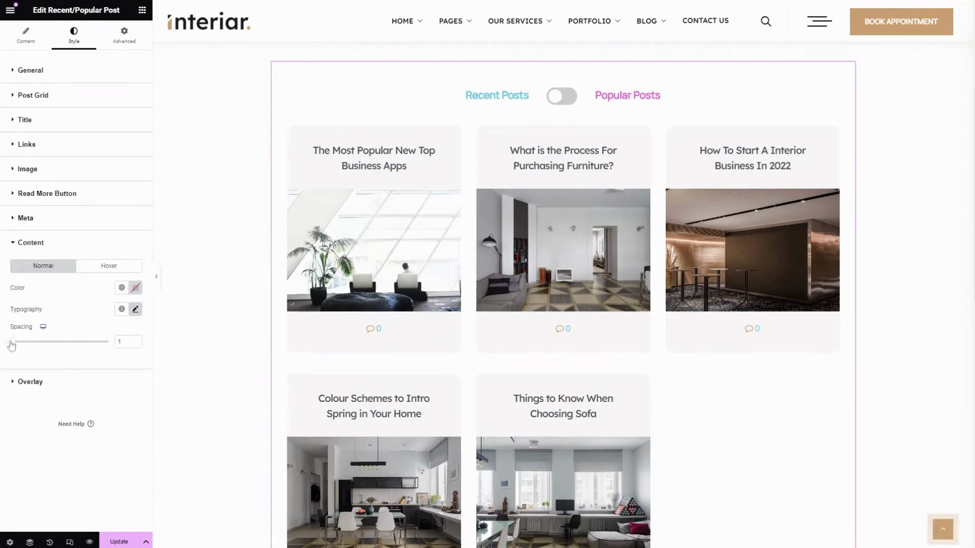
{"action": "left_click", "coordinate": [100, 270]}
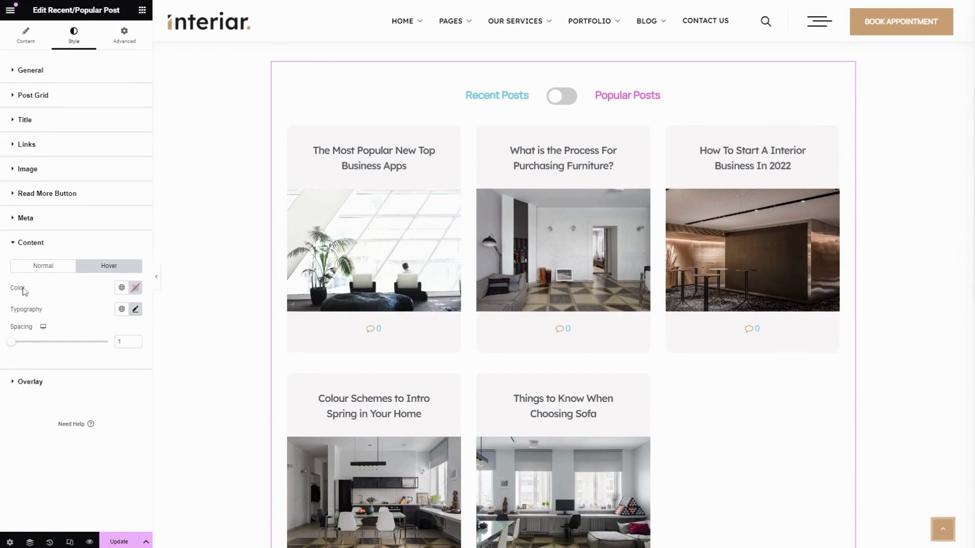
{"action": "left_click", "coordinate": [59, 275]}
In the Overlay style settings, view the typography options and set the padding to 10 px on all sides
{"action": "left_click", "coordinate": [65, 383]}
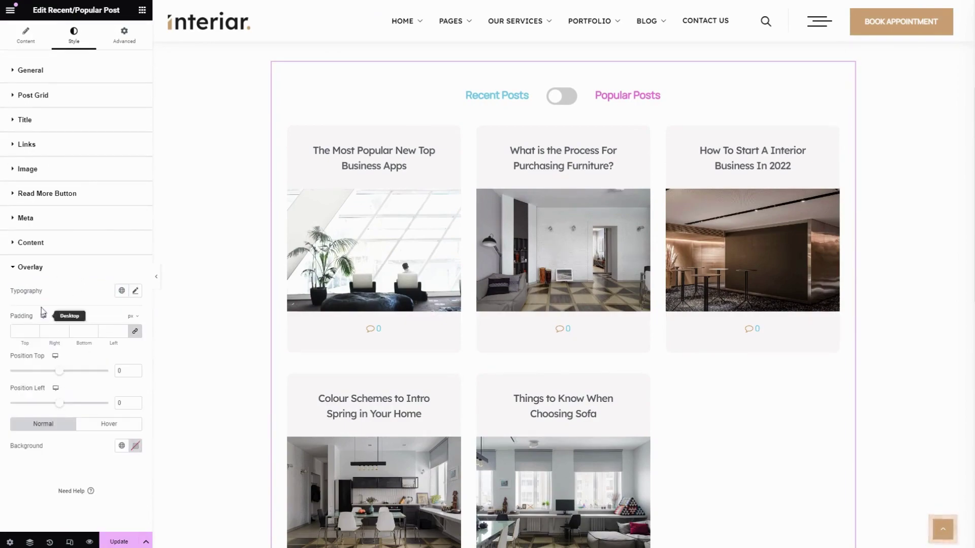
{"action": "left_click", "coordinate": [135, 291]}
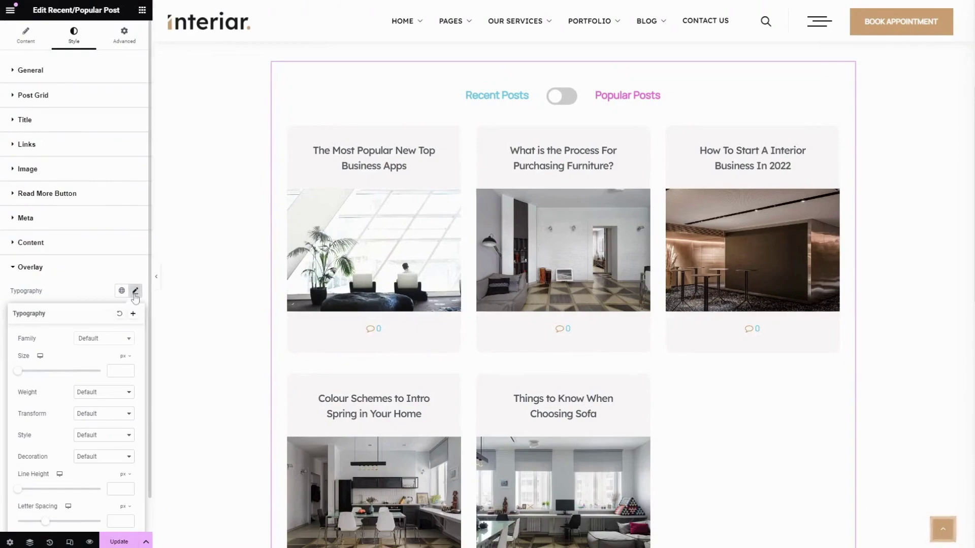
{"action": "scroll", "coordinate": [53, 412], "scroll_direction": "down", "scroll_amount": 1}
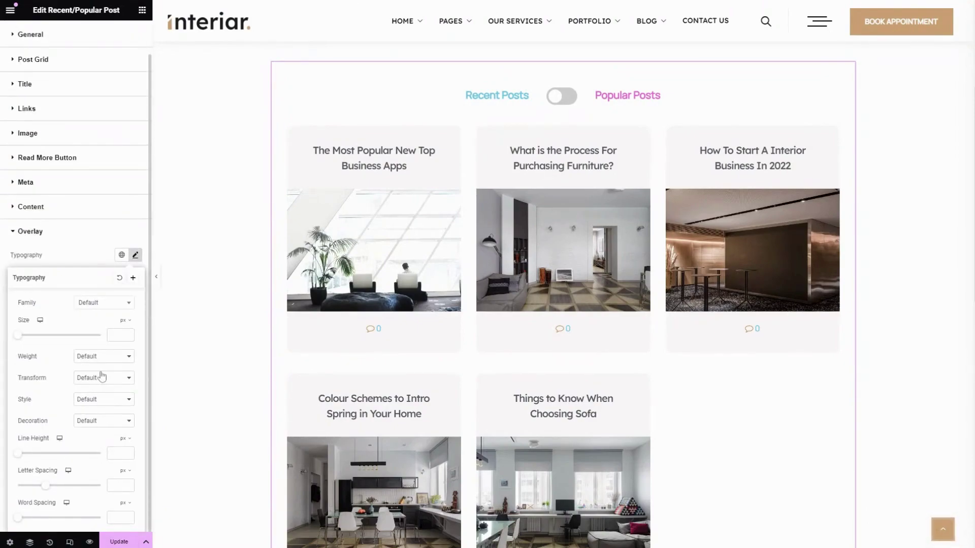
{"action": "left_click", "coordinate": [88, 244]}
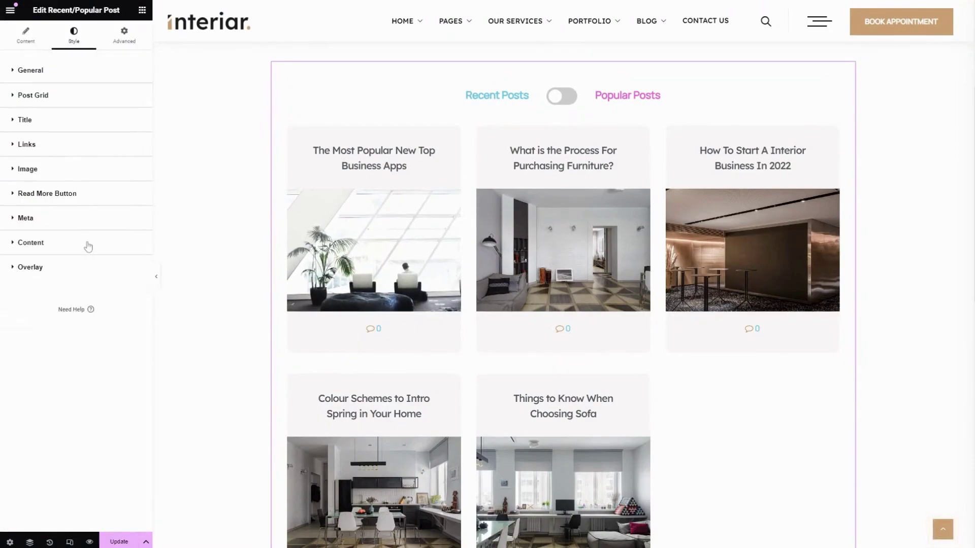
{"action": "left_click", "coordinate": [48, 270]}
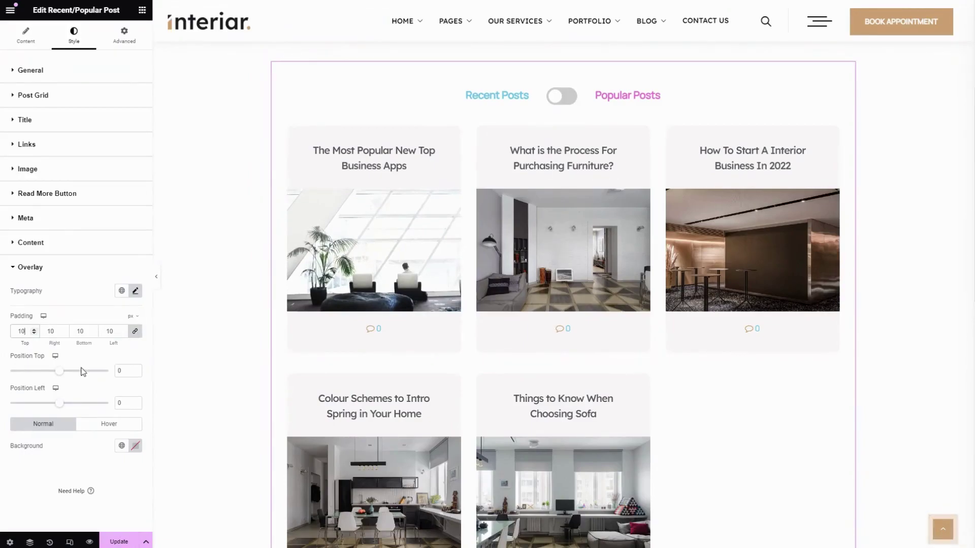
Set the overlay's top position to 10, and try a left position of -56 before restoring it to 0
{"action": "left_click_drag", "start_coordinate": [57, 373], "coordinate": [47, 375]}
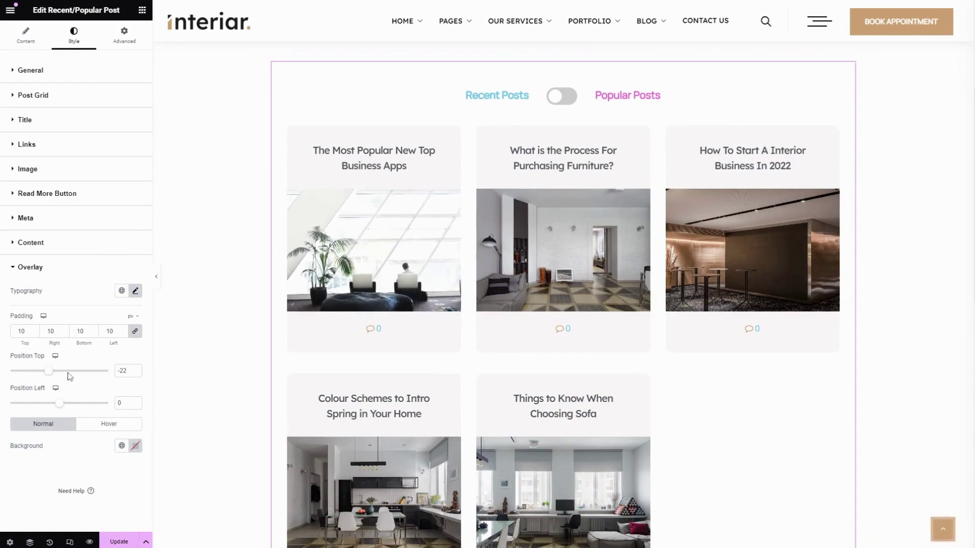
{"action": "left_click_drag", "start_coordinate": [51, 375], "coordinate": [34, 406]}
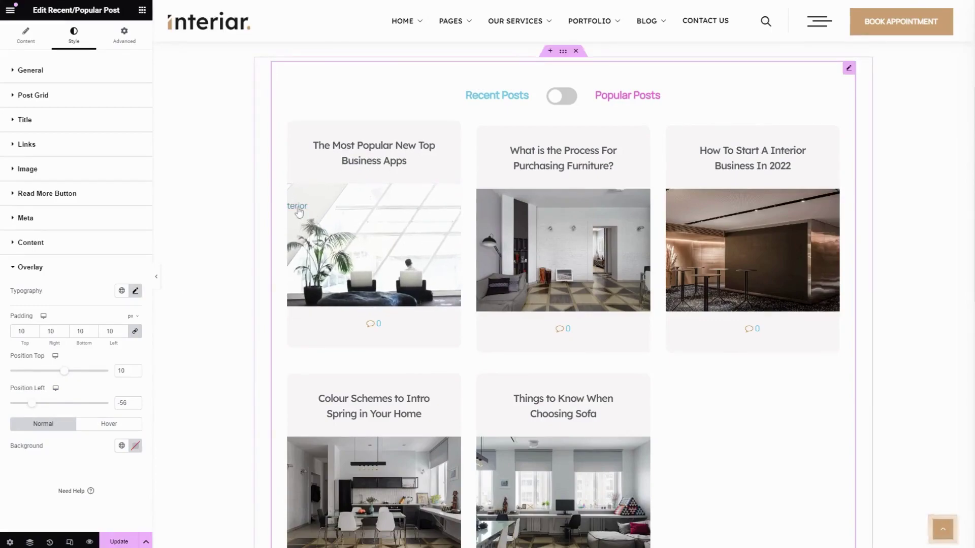
{"action": "left_click_drag", "start_coordinate": [32, 404], "coordinate": [59, 403]}
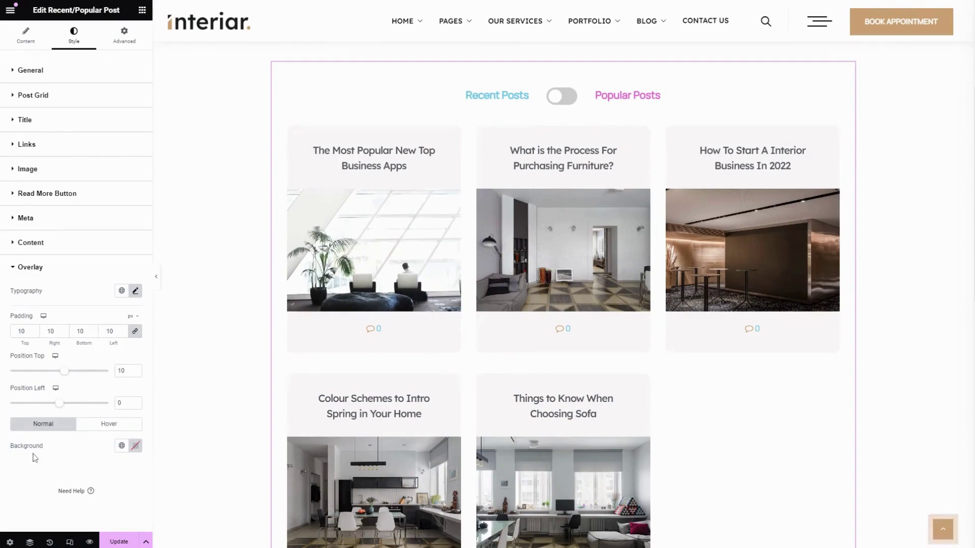
Set the overlay's normal background to the pale green global color #E7FDEA and its hover background to the light pink one, and update the page
{"action": "left_click", "coordinate": [121, 446]}
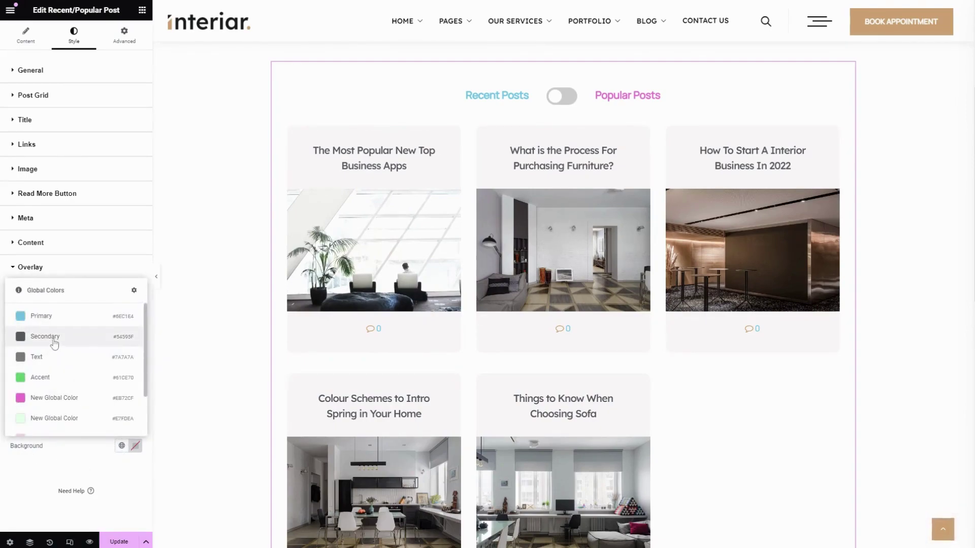
{"action": "left_click", "coordinate": [56, 421]}
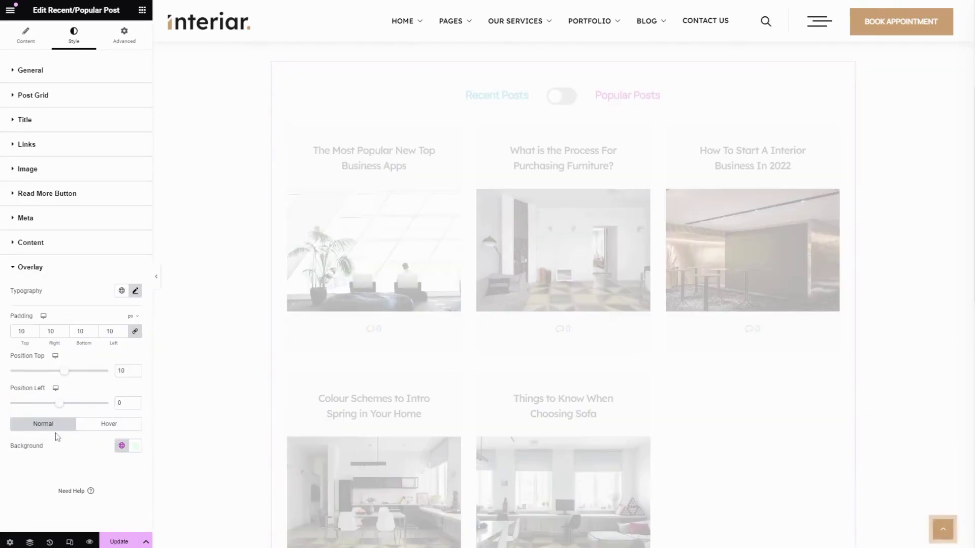
{"action": "left_click", "coordinate": [89, 428]}
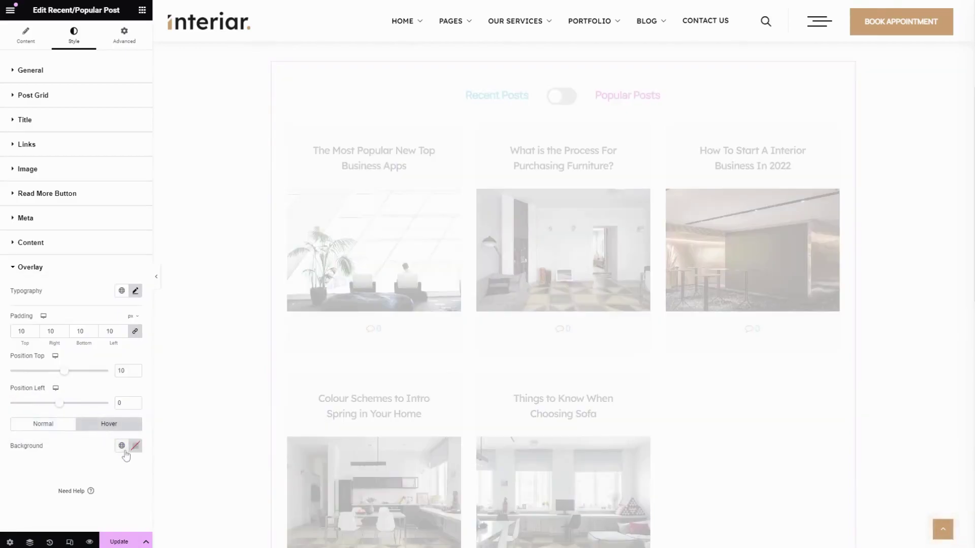
{"action": "left_click", "coordinate": [124, 450]}
{"action": "scroll", "coordinate": [51, 404], "scroll_direction": "down", "scroll_amount": 2}
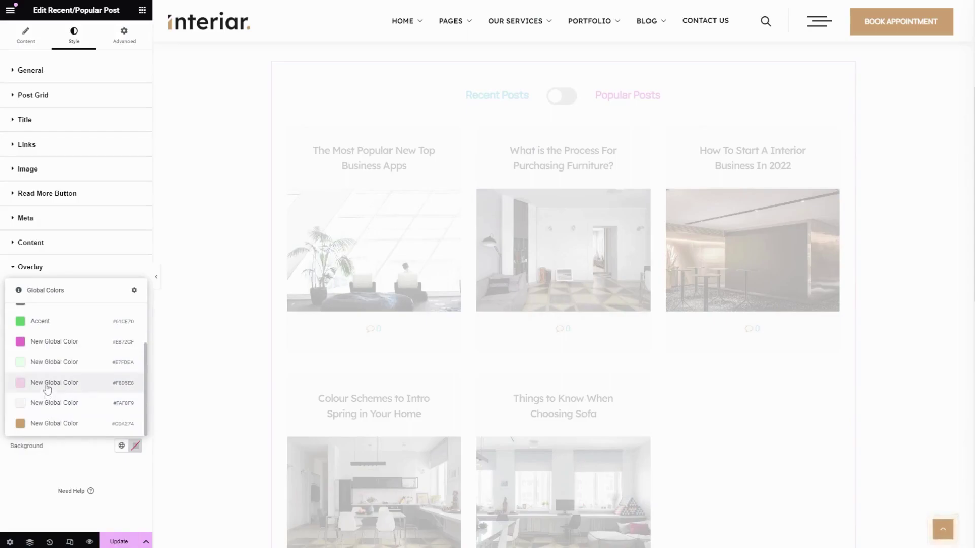
{"action": "left_click", "coordinate": [47, 387]}
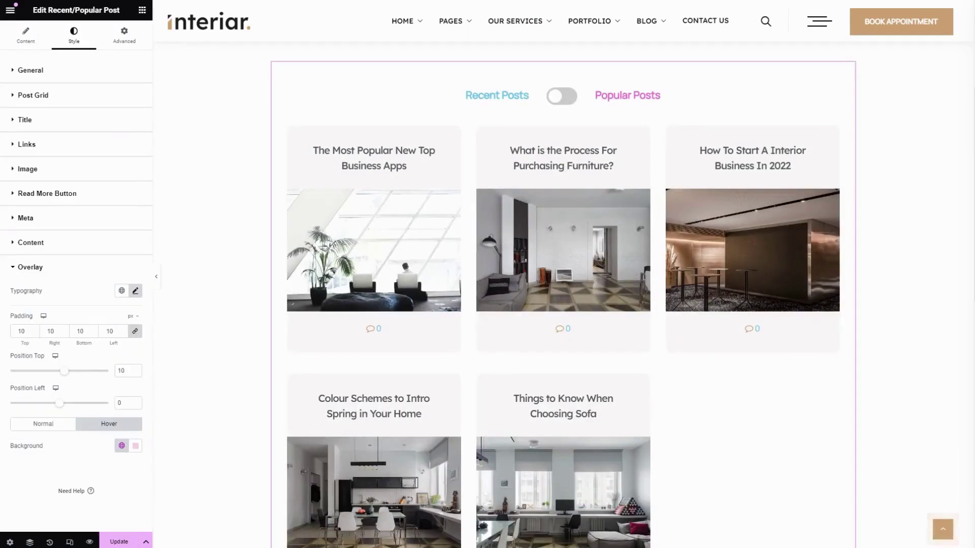
{"action": "left_click", "coordinate": [121, 544]}
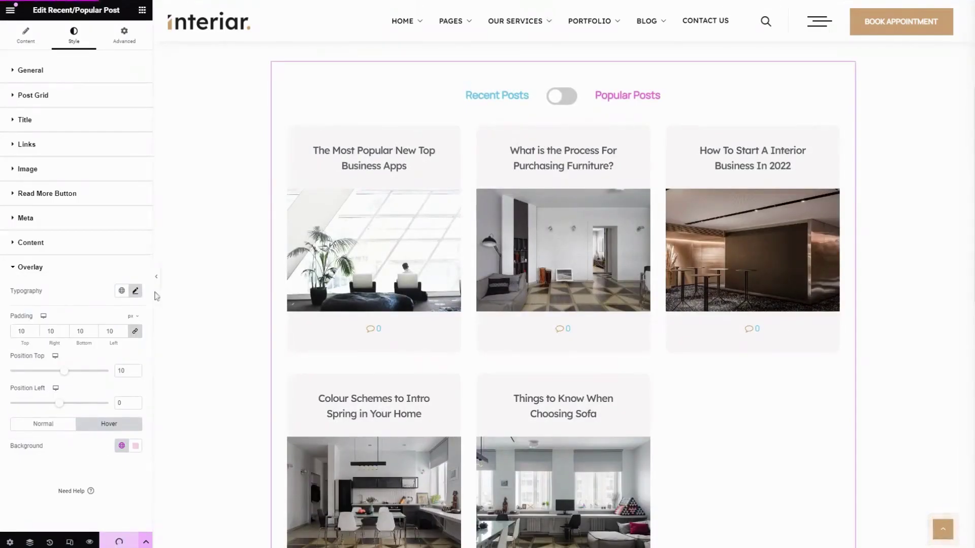